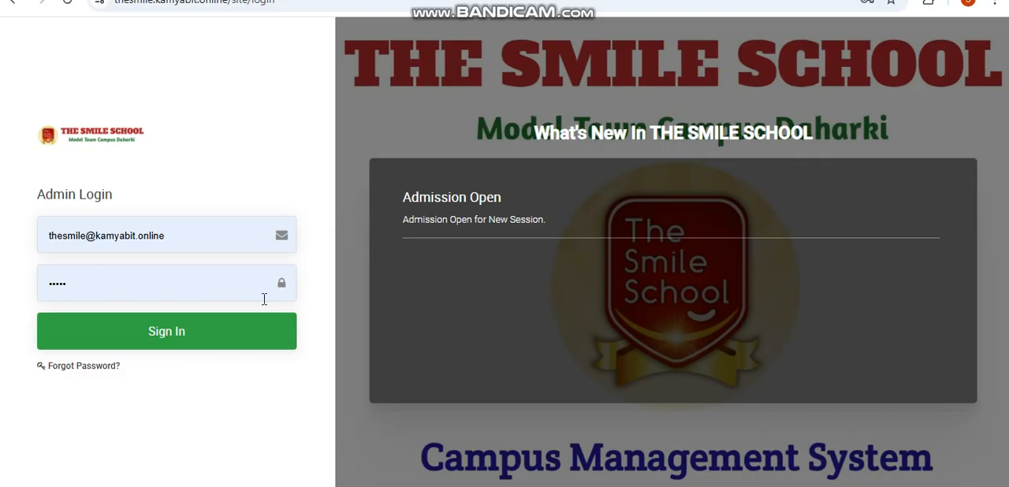
- Sign in to the school admin account with the prefilled credentials and dismiss the saved-password warning
click(157, 334)
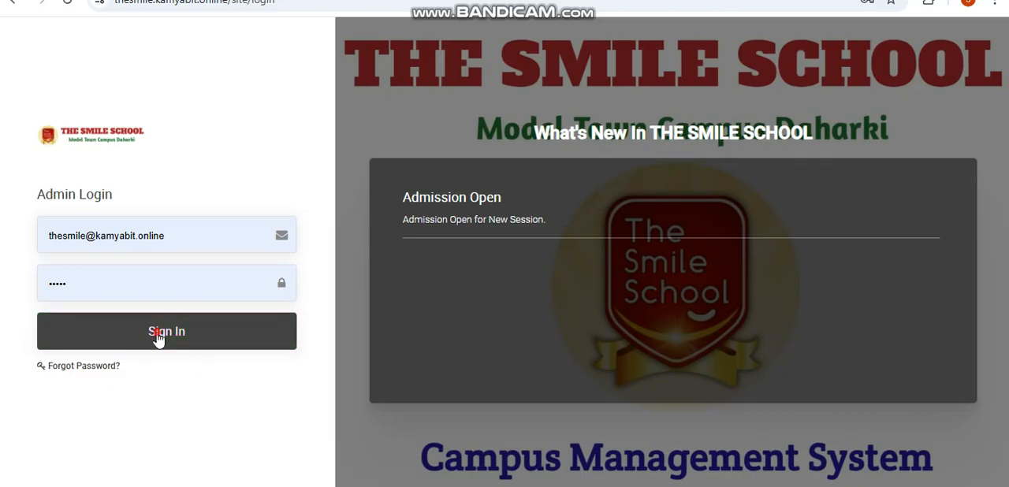
click(157, 334)
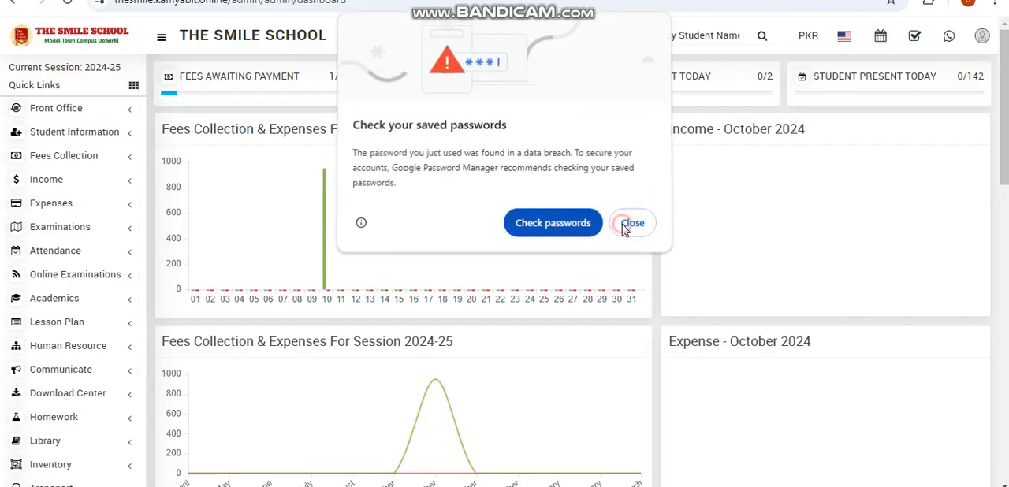
click(627, 224)
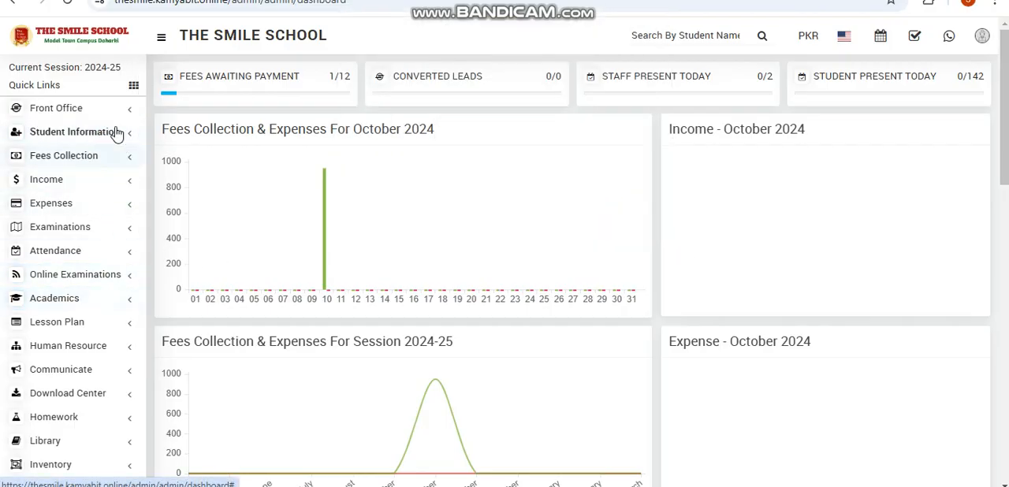
- Look up the existing class timetable for class Play Group, section A
click(117, 300)
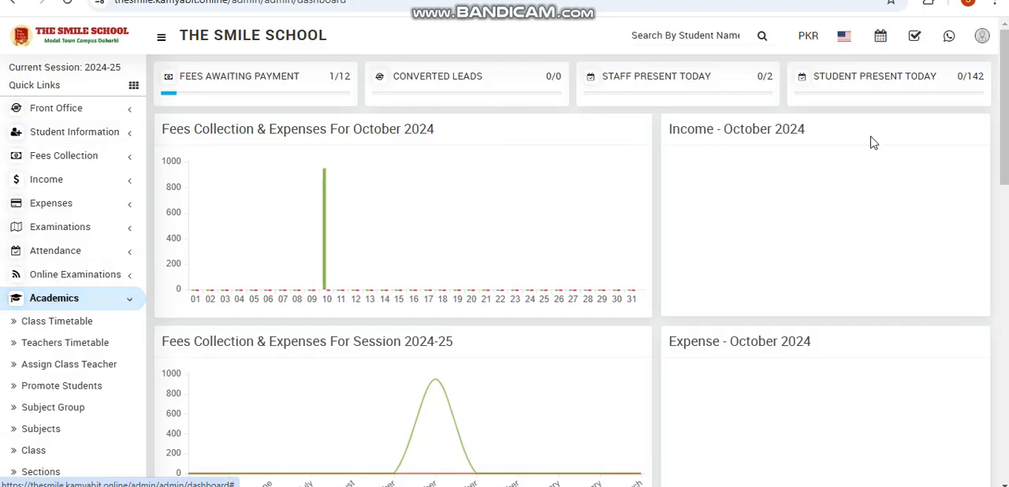
click(92, 324)
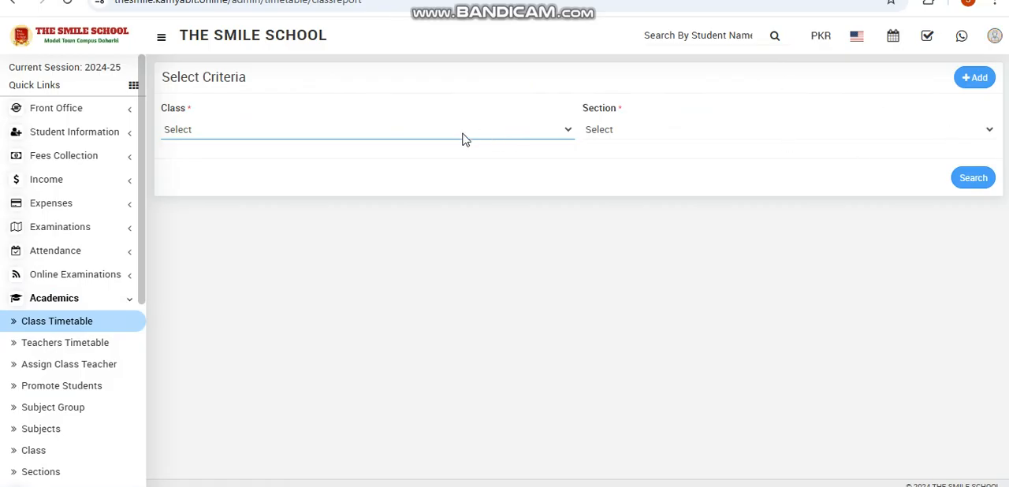
click(473, 136)
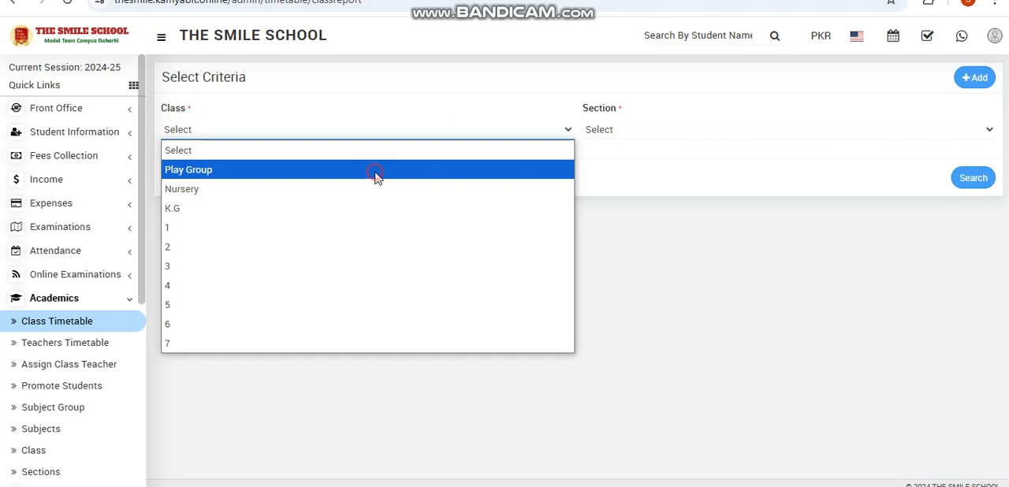
click(375, 174)
click(946, 131)
click(911, 168)
click(980, 189)
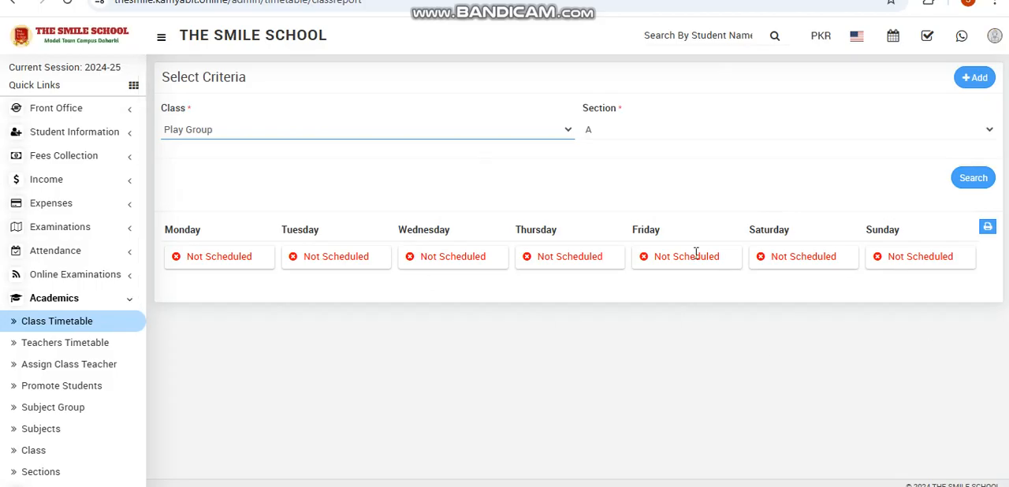
- Try to start a new timetable for class Play Group, section A, and choose its subject group
click(975, 79)
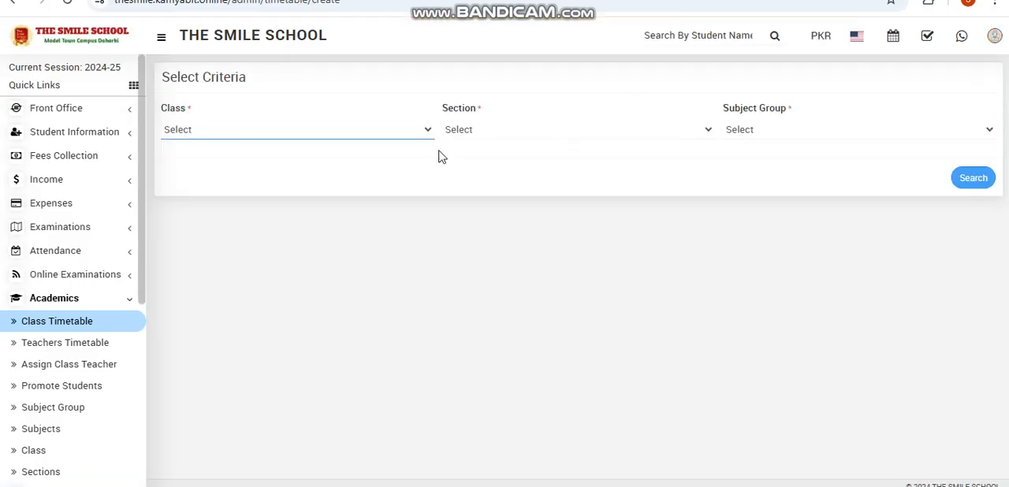
click(347, 139)
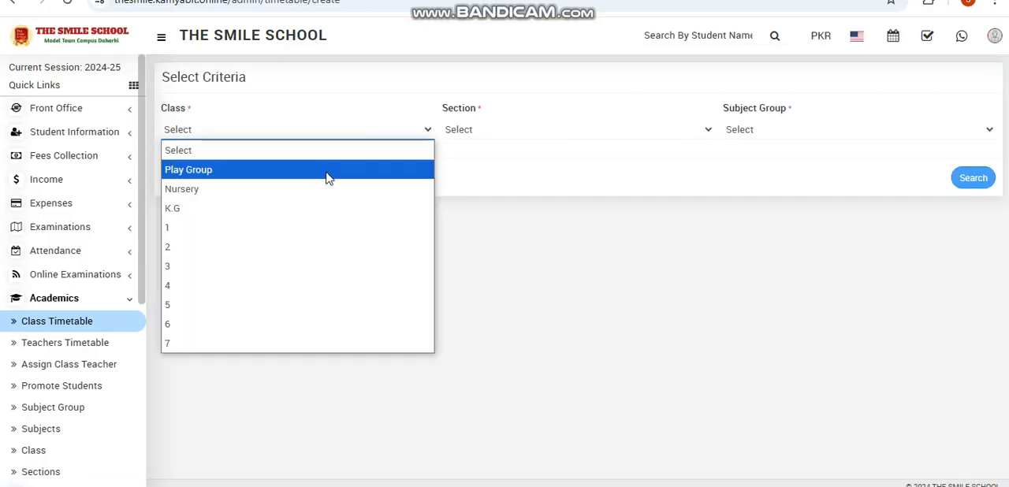
click(327, 175)
click(573, 132)
click(567, 168)
click(777, 129)
click(778, 130)
click(778, 130)
click(778, 130)
click(778, 130)
click(778, 130)
click(778, 130)
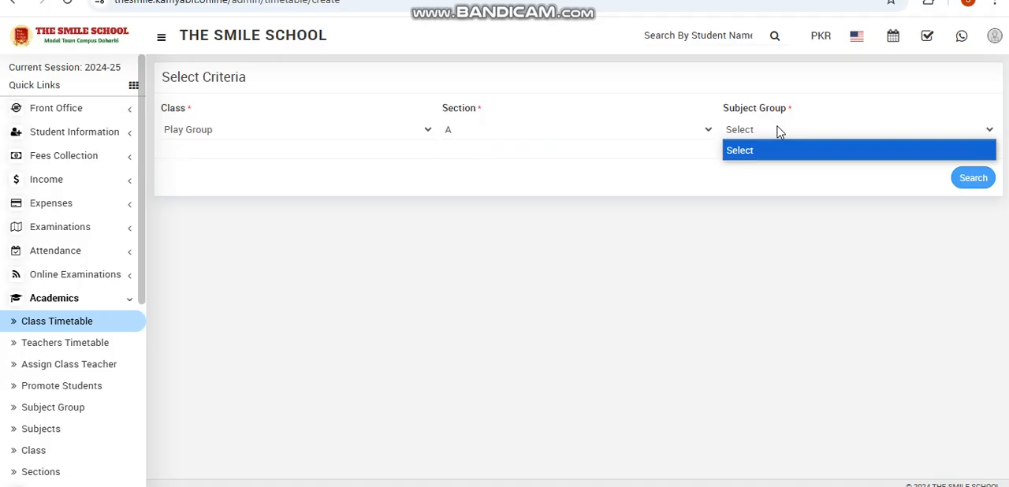
- Try class 1, section A in the new timetable criteria, and return to the class timetable page
click(333, 116)
click(333, 124)
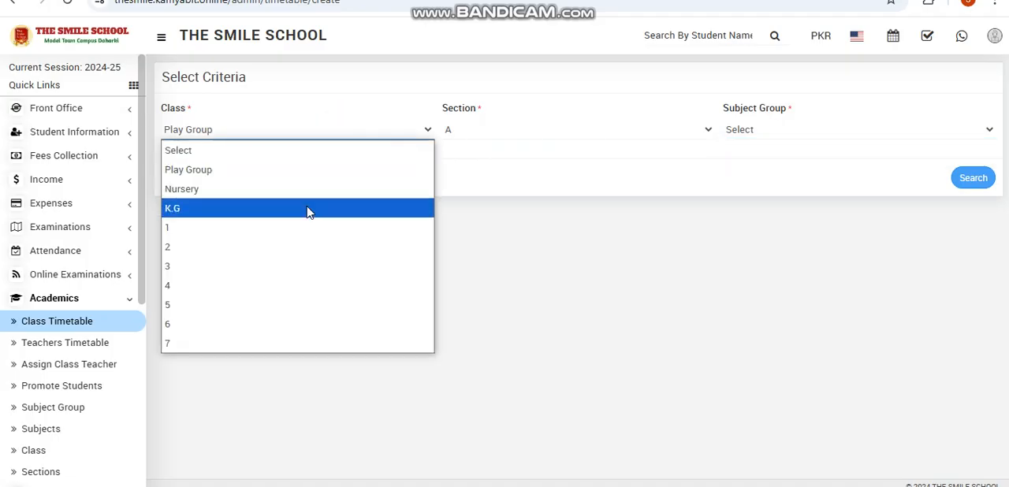
click(307, 226)
click(597, 139)
click(583, 168)
click(829, 132)
click(829, 133)
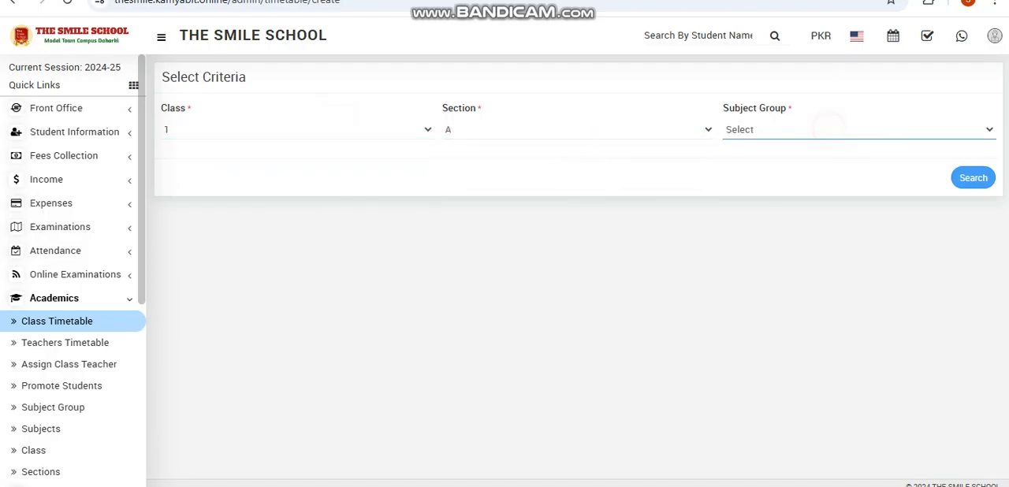
click(905, 1)
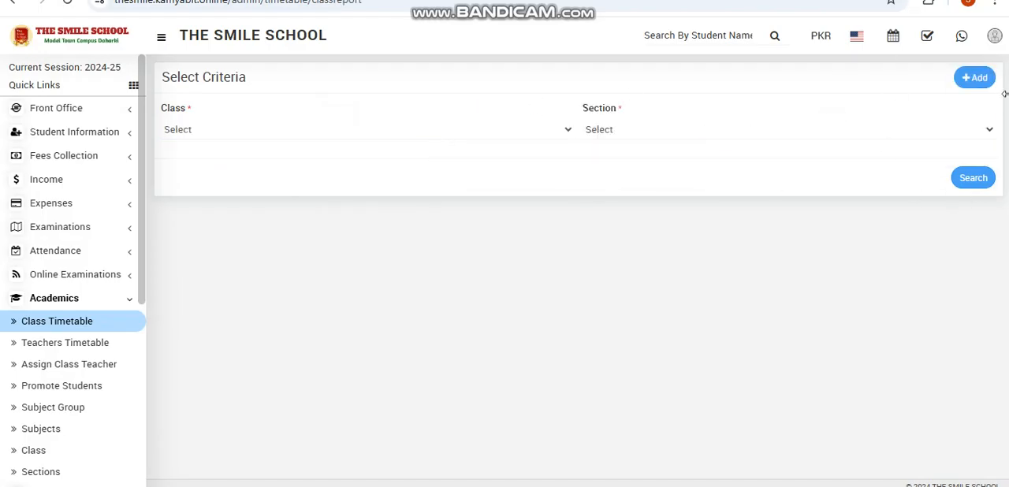
- Start a new timetable for class 1, section A, subject group A, and load its period entry form
click(975, 78)
click(354, 134)
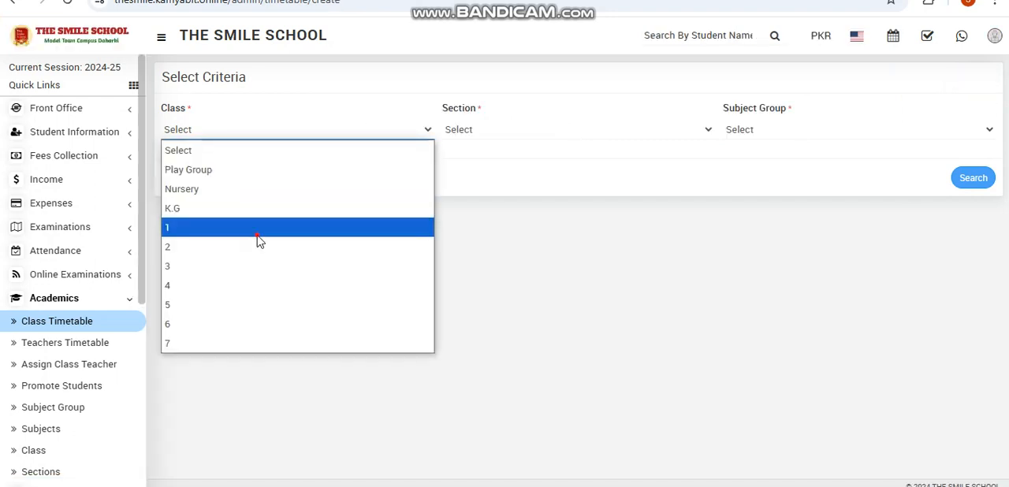
click(261, 227)
click(514, 130)
click(508, 173)
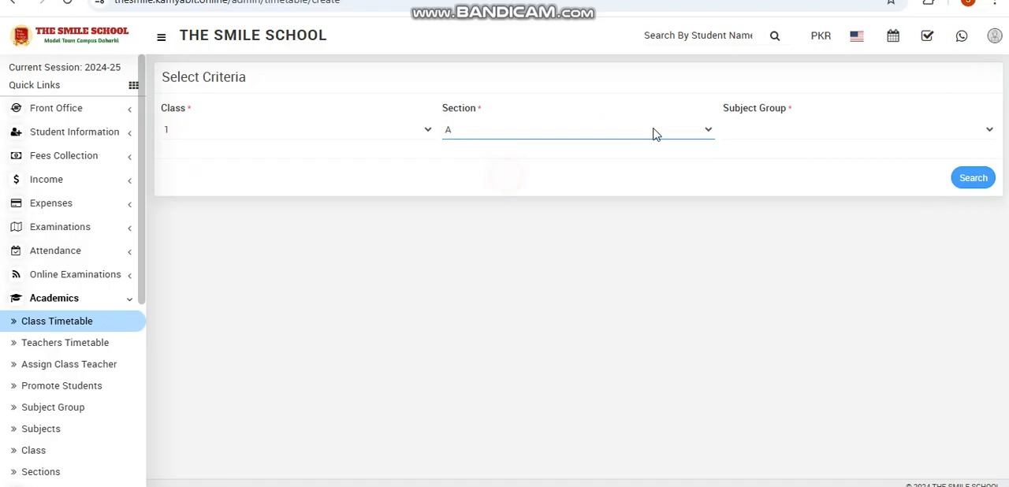
click(808, 128)
click(821, 172)
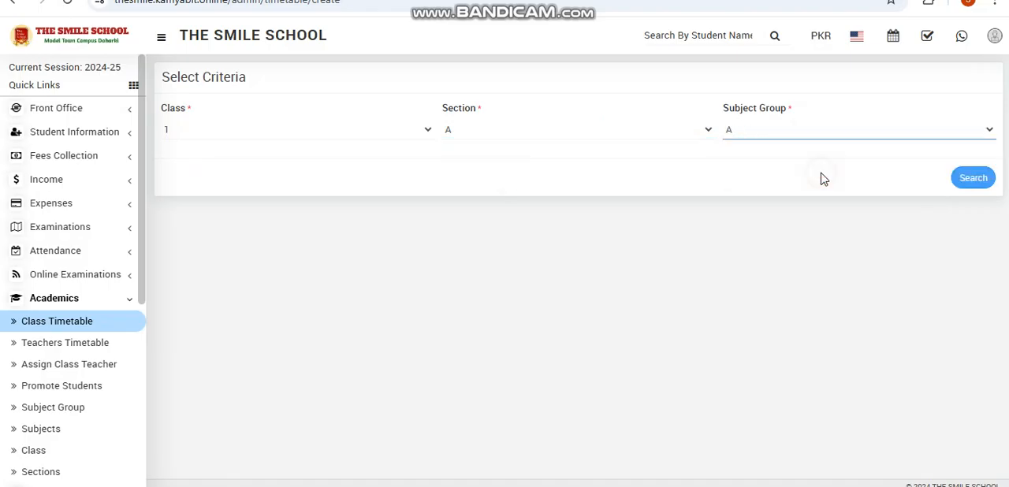
click(965, 179)
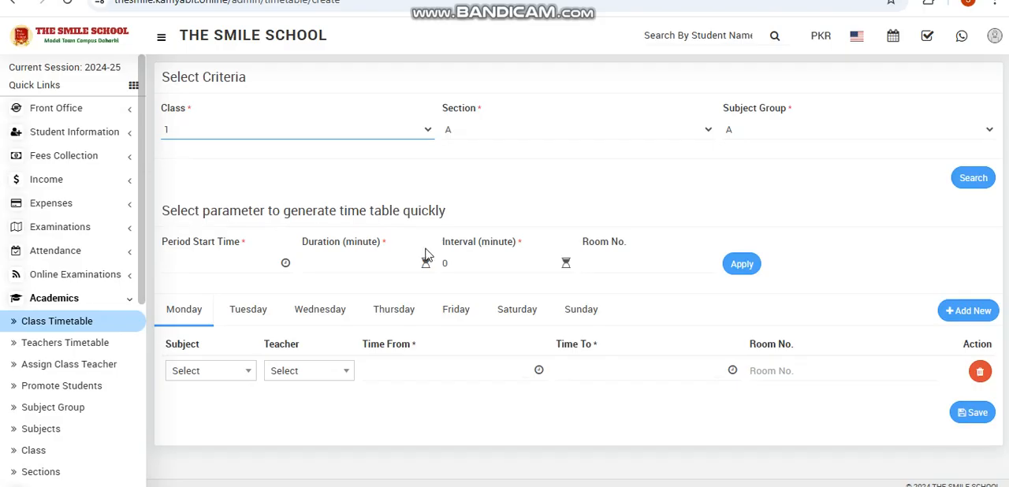
- Set the period start time for quick timetable generation to 7:00 AM
click(226, 266)
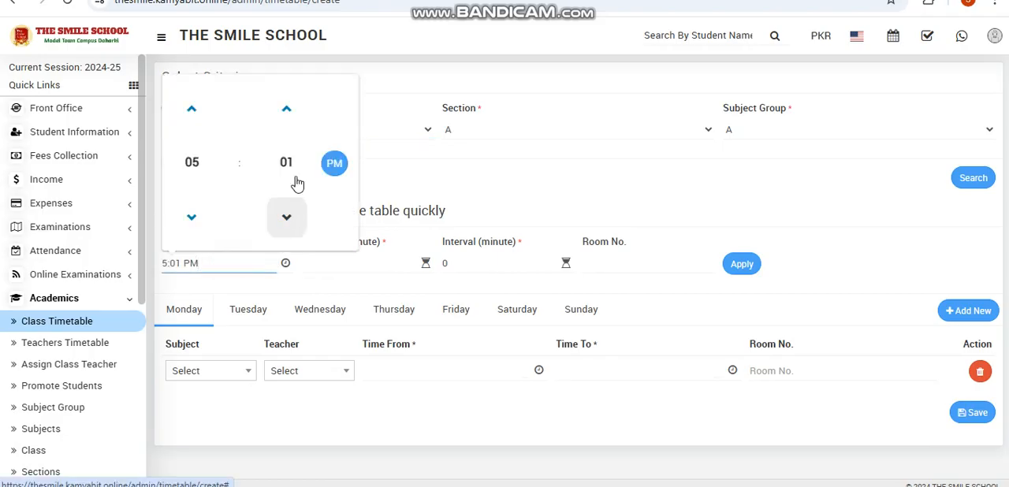
click(286, 217)
double_click(189, 217)
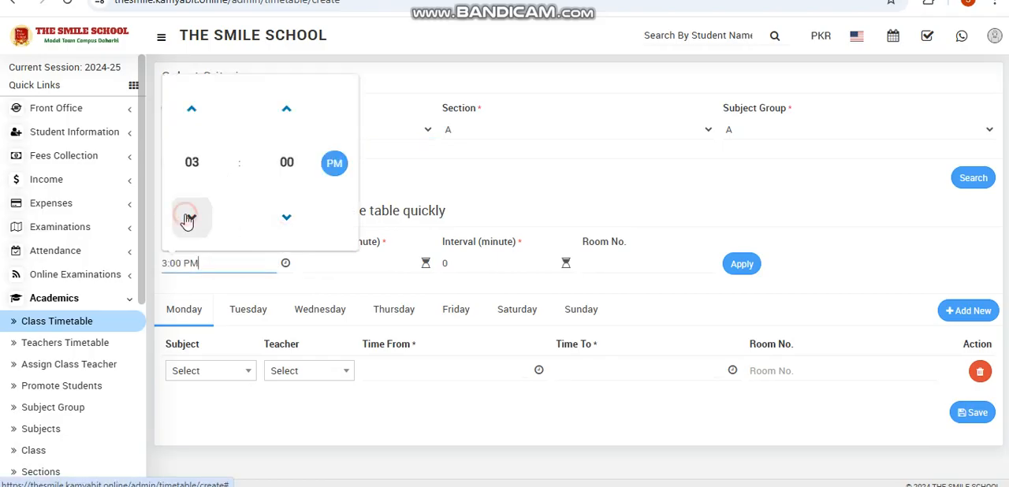
click(193, 107)
double_click(197, 108)
click(201, 108)
click(331, 165)
- Set the duration to 30 minutes, interval to 20 minutes and room number to 1, and apply these parameters to Monday
click(394, 268)
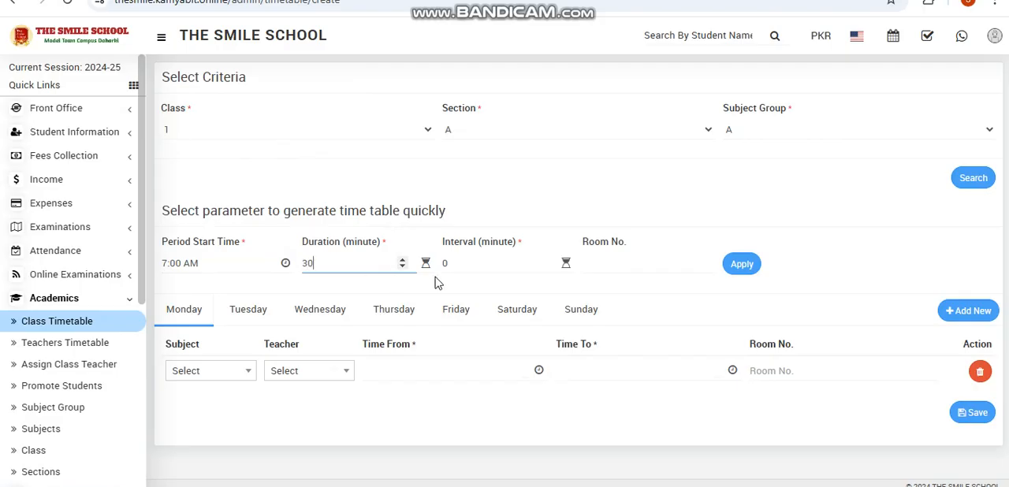
click(474, 268)
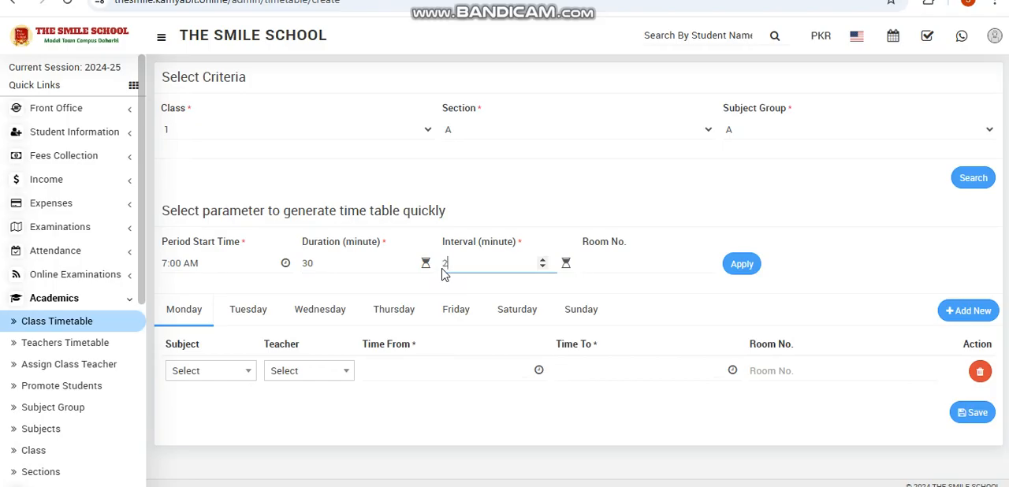
click(624, 271)
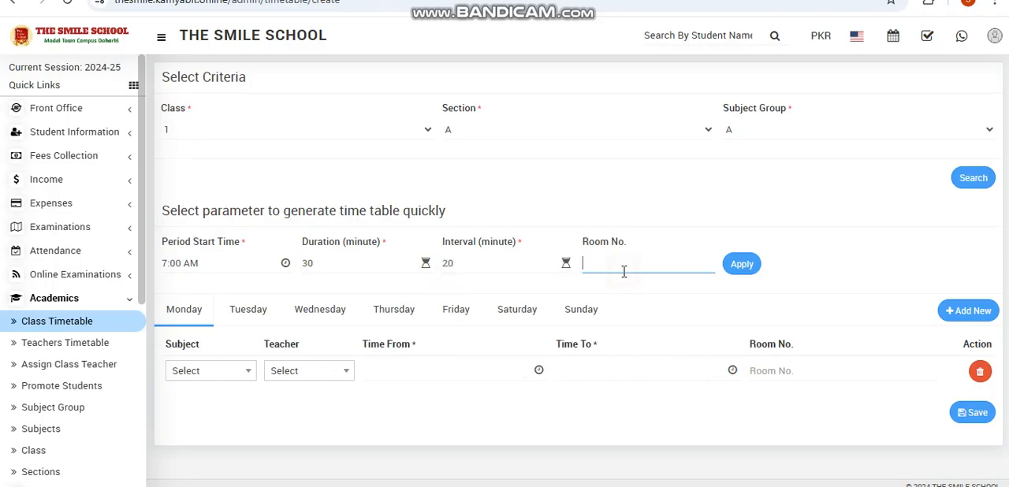
click(758, 268)
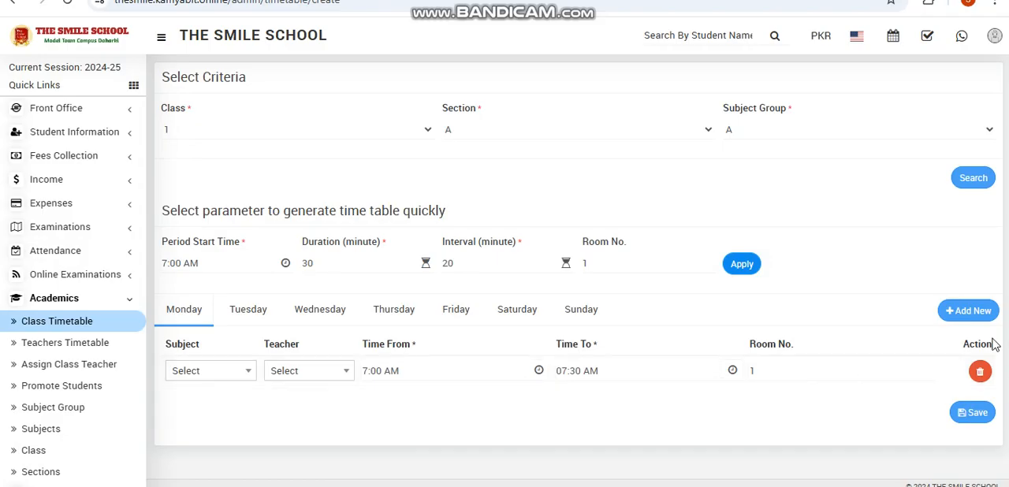
- Add a second Monday period row, and assign ENGLISH and its teacher to the first period
click(969, 311)
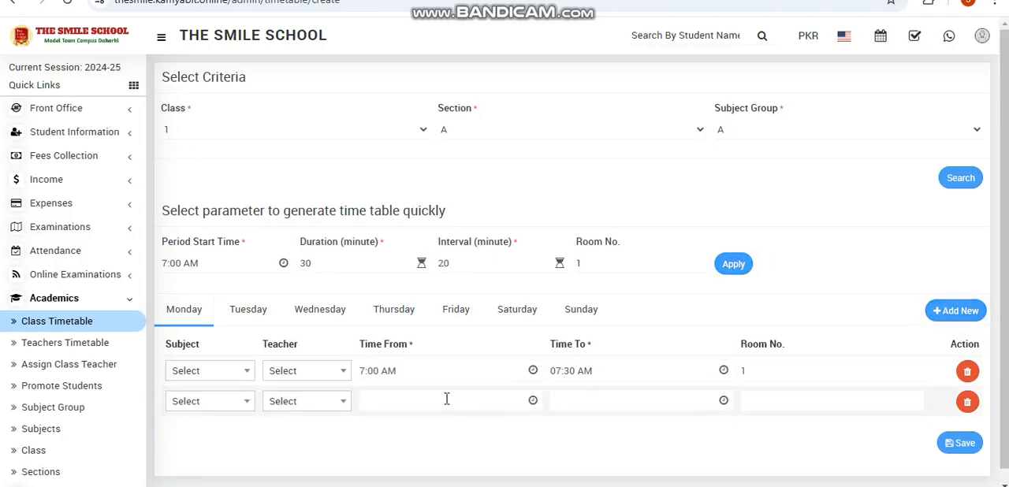
click(407, 399)
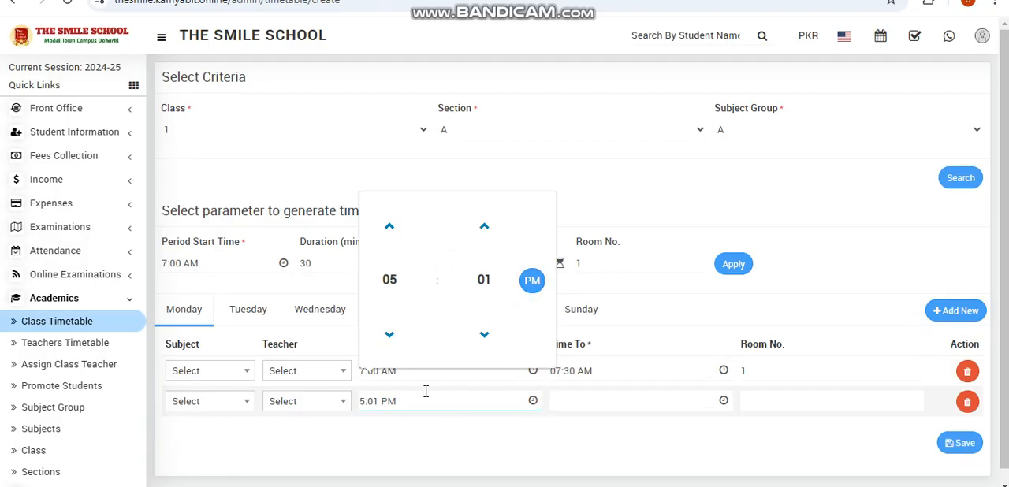
click(234, 369)
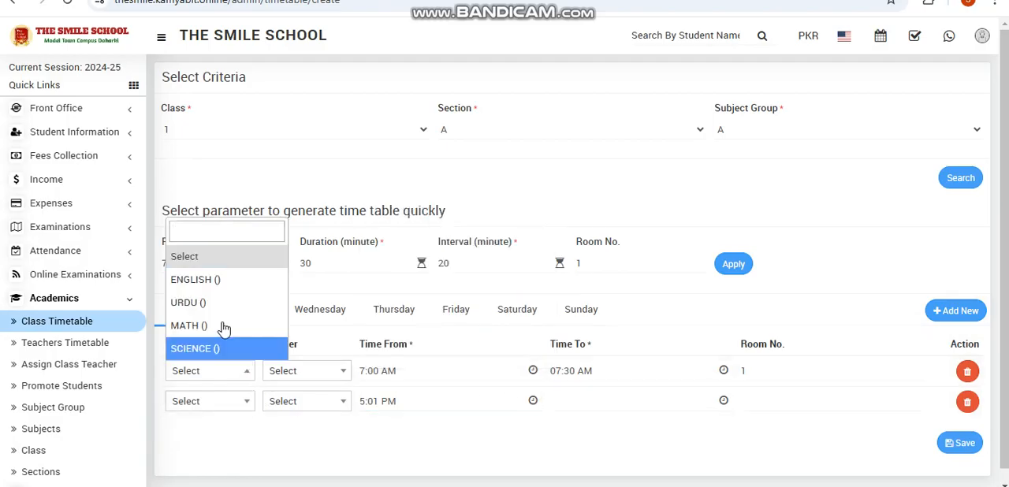
click(201, 279)
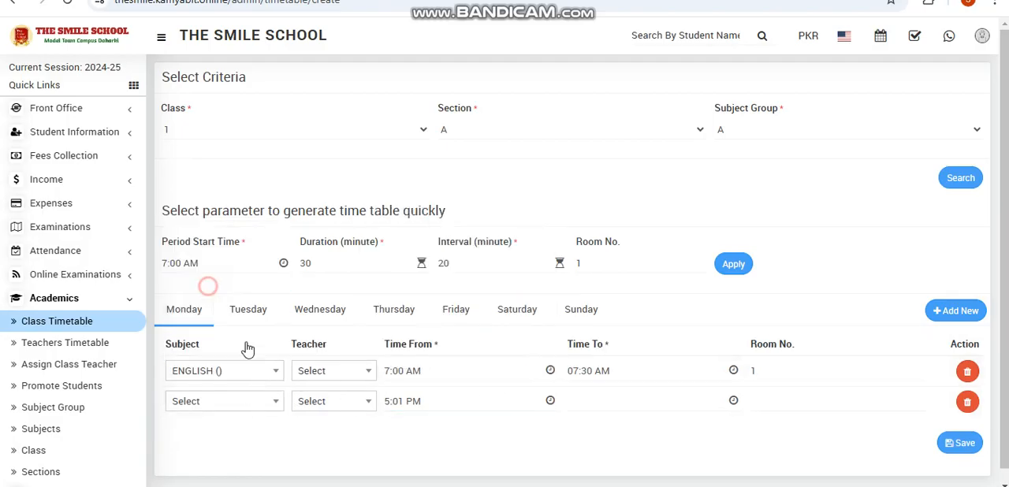
click(333, 383)
click(334, 440)
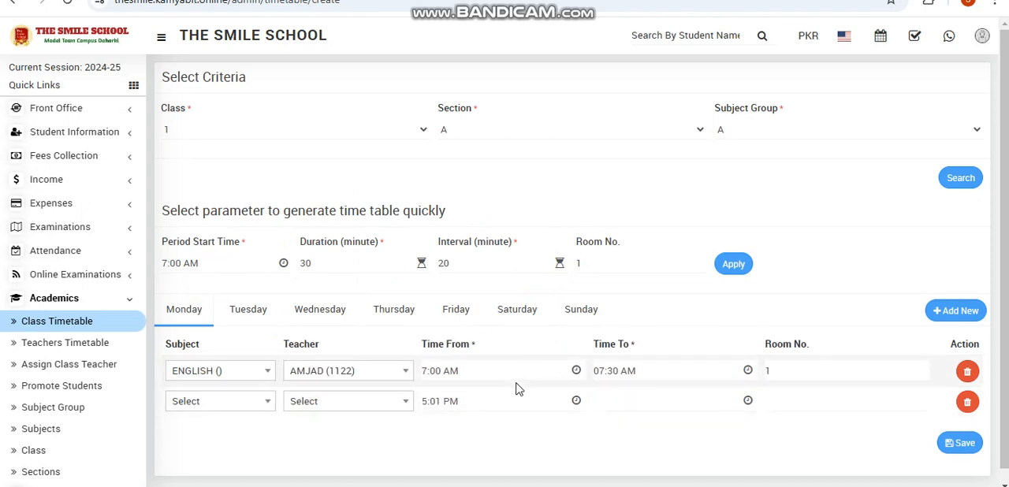
- Give the second Monday period room number 2 and a start time of 8:01 AM
click(800, 406)
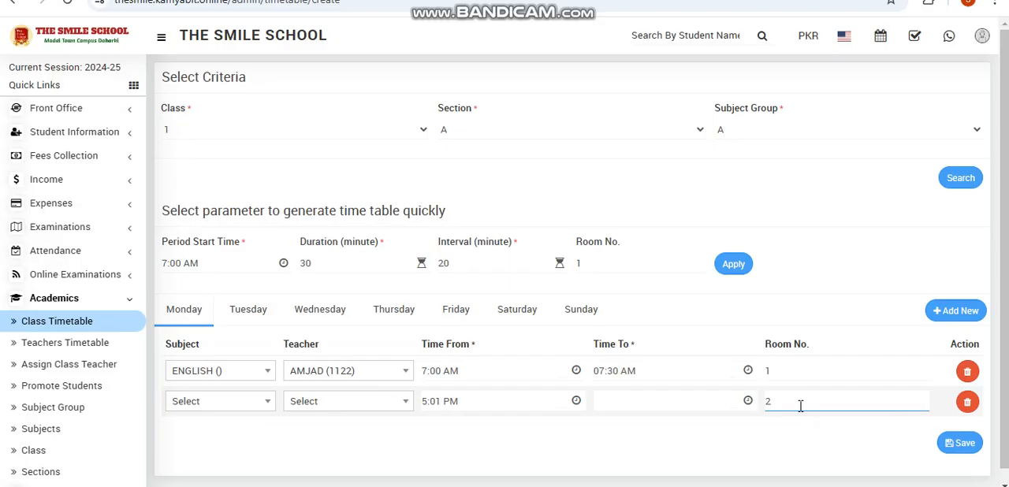
click(481, 409)
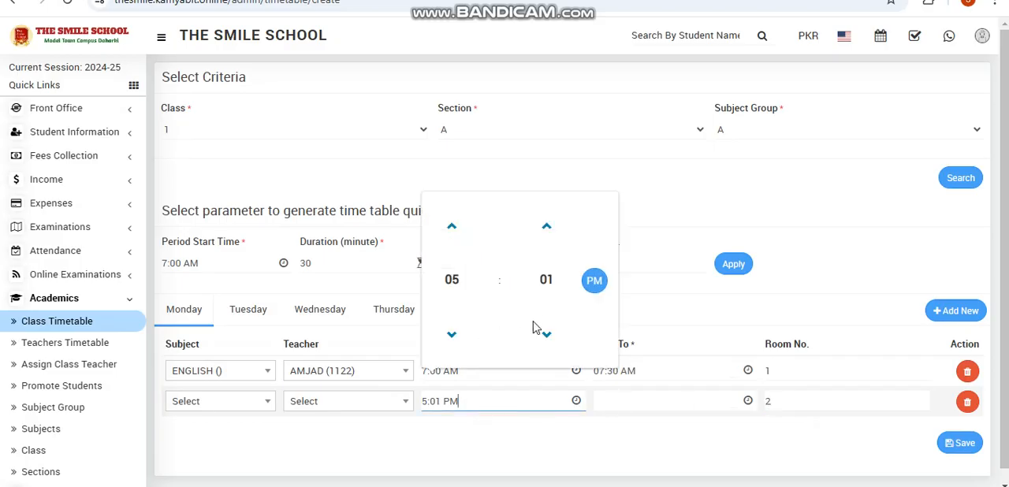
click(453, 335)
click(457, 227)
click(455, 226)
click(455, 227)
click(456, 227)
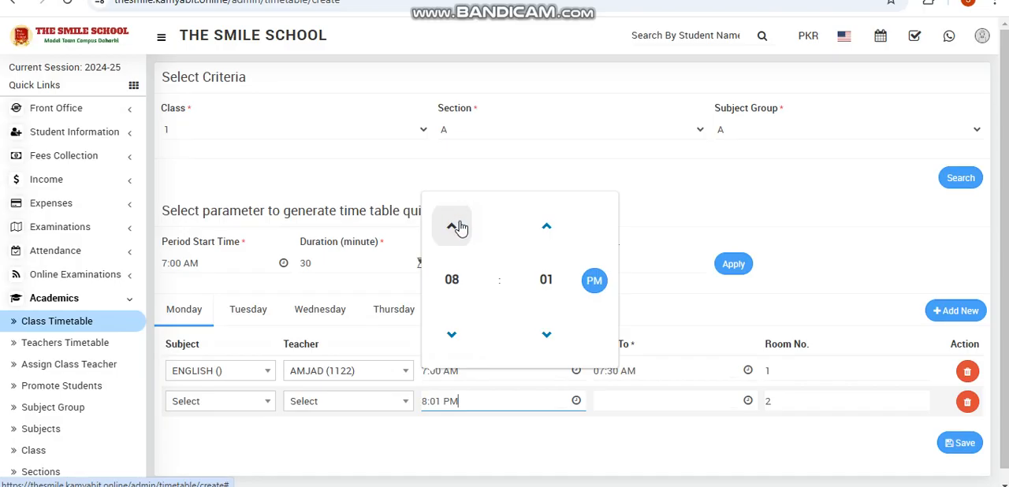
click(594, 288)
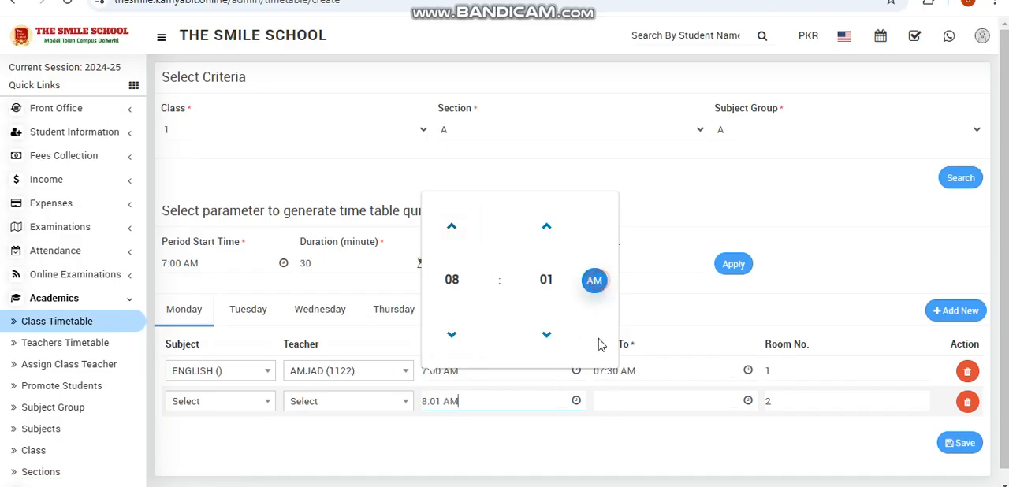
- Set the second Monday period's end time to 9:02 PM
click(646, 402)
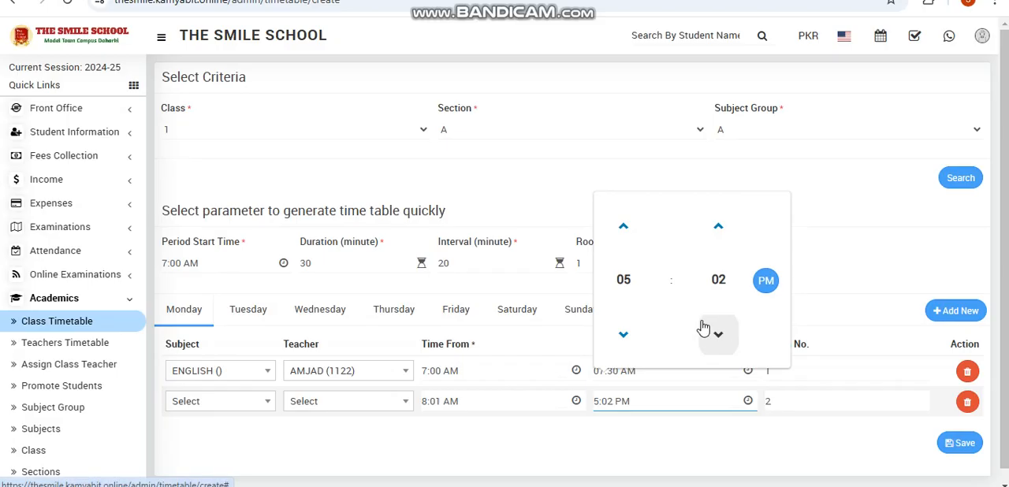
click(621, 227)
click(621, 227)
click(621, 227)
click(621, 227)
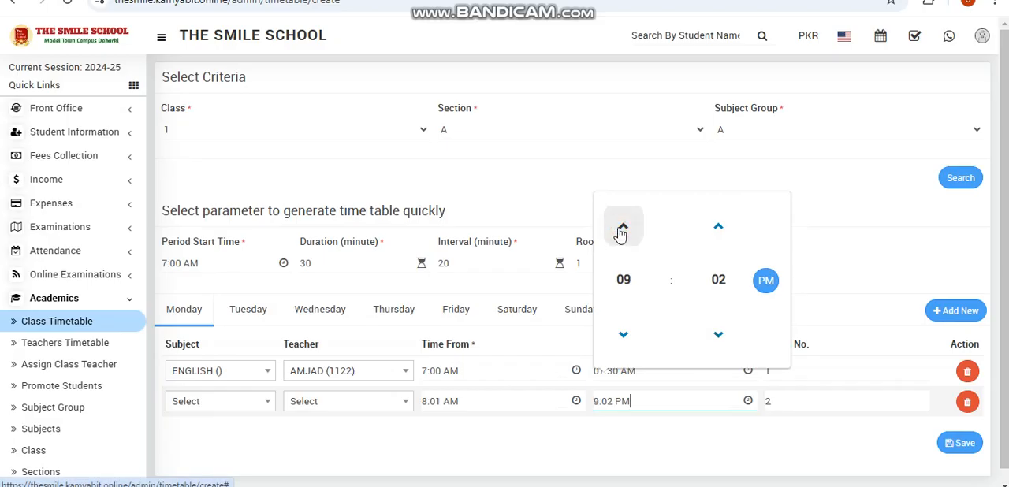
click(905, 268)
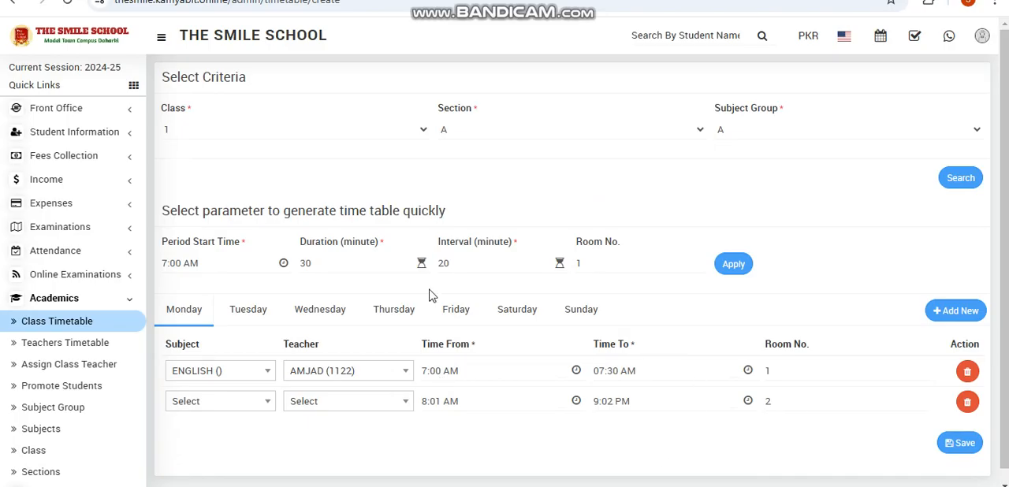
- Assign MATH and the available teacher to the second Monday period, and save the timetable
scroll(464, 344, down, 1)
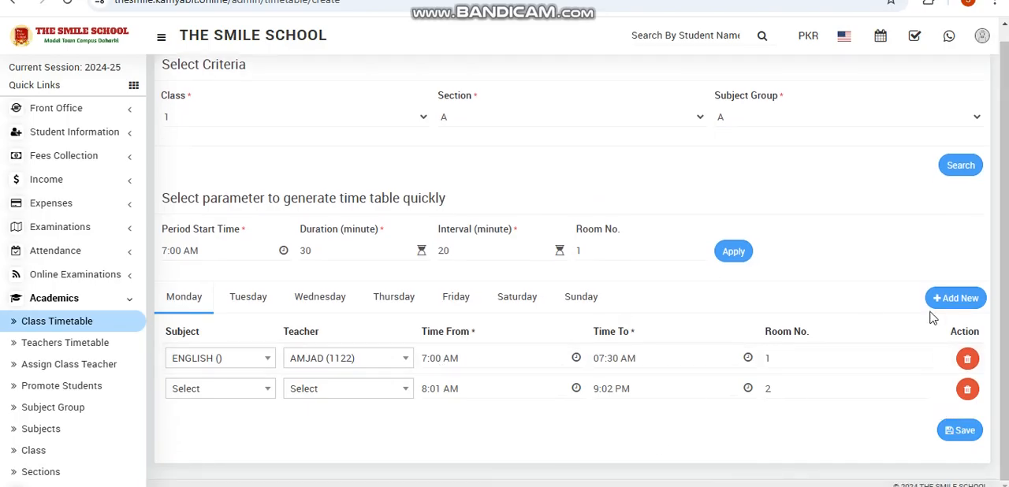
click(956, 436)
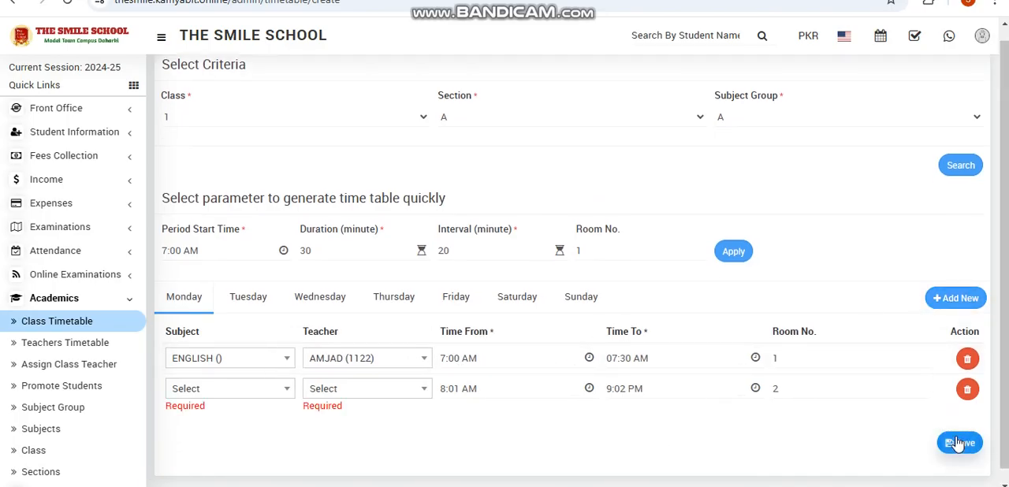
click(208, 388)
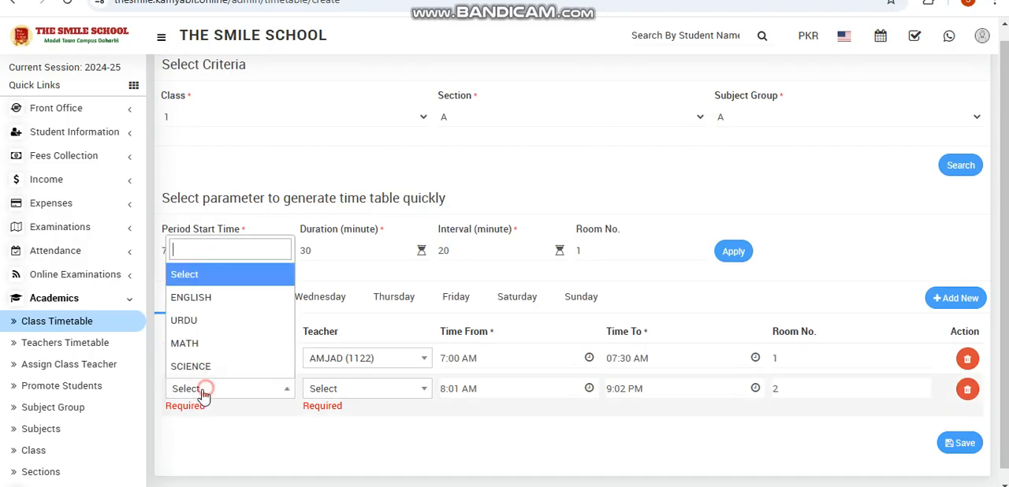
click(191, 344)
click(332, 391)
click(337, 465)
click(965, 443)
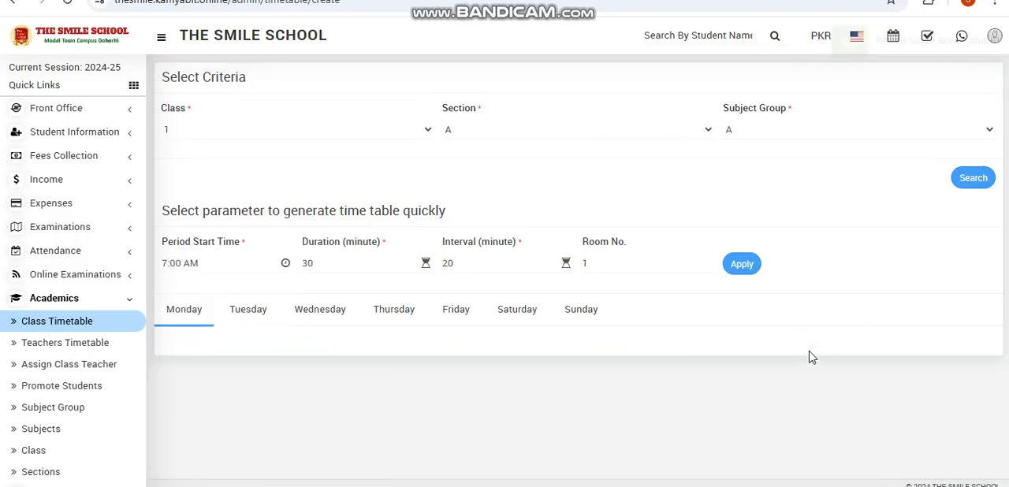
- Display the saved class timetable for class 1, section A
click(295, 133)
click(241, 220)
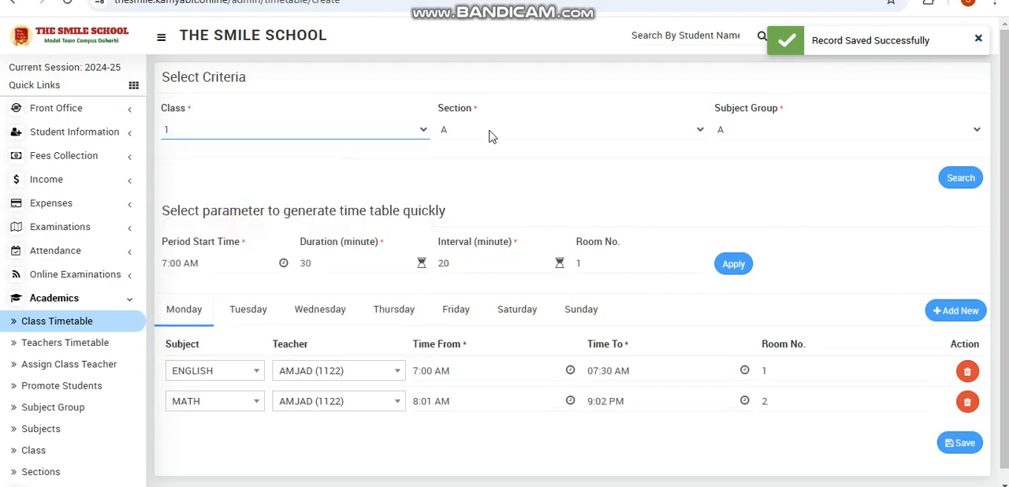
click(71, 325)
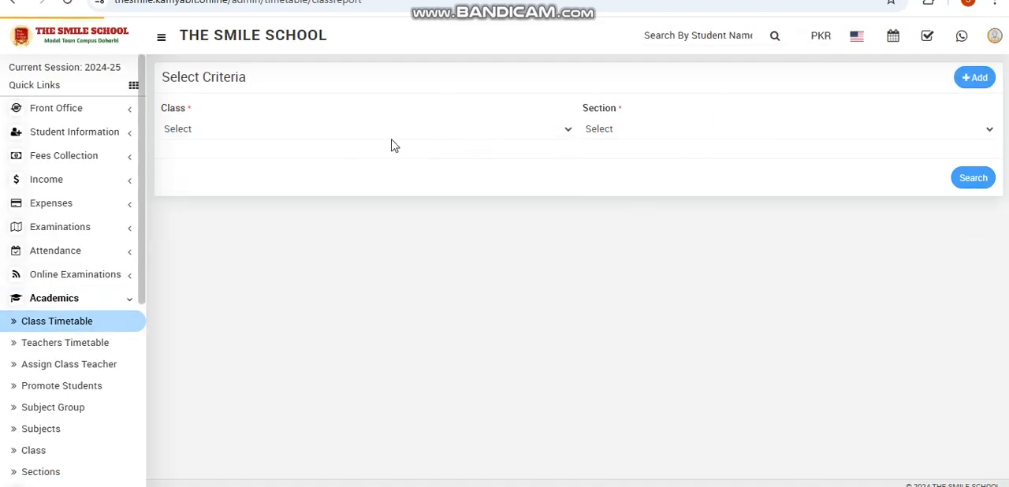
click(390, 142)
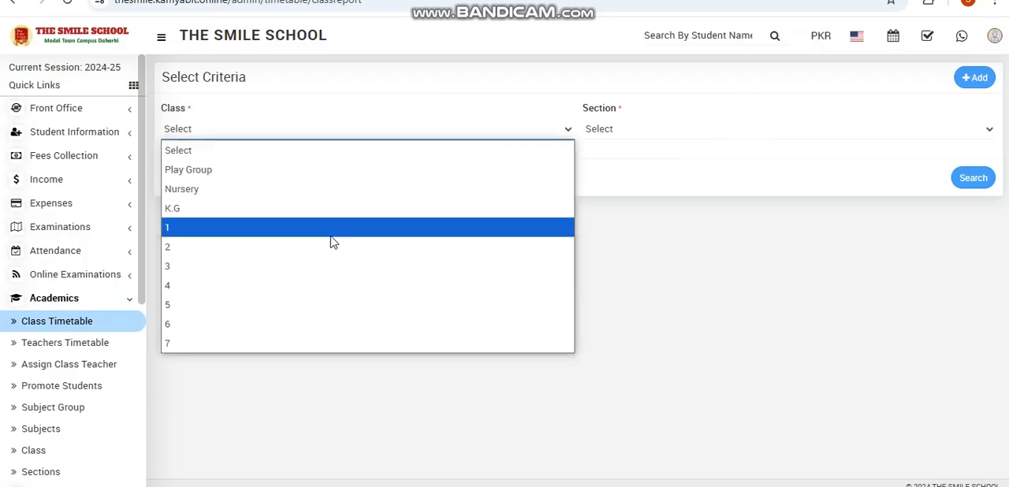
click(329, 243)
click(354, 126)
click(309, 226)
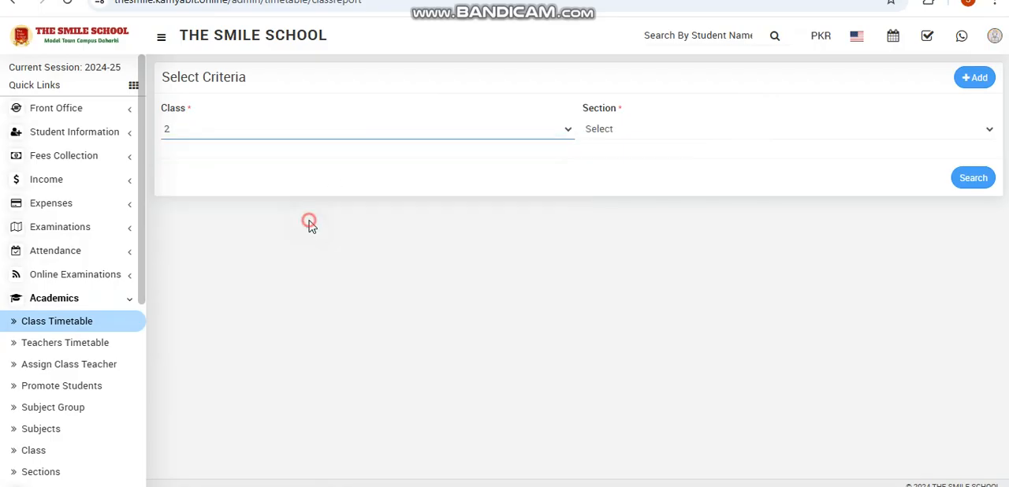
click(678, 128)
click(936, 177)
click(968, 184)
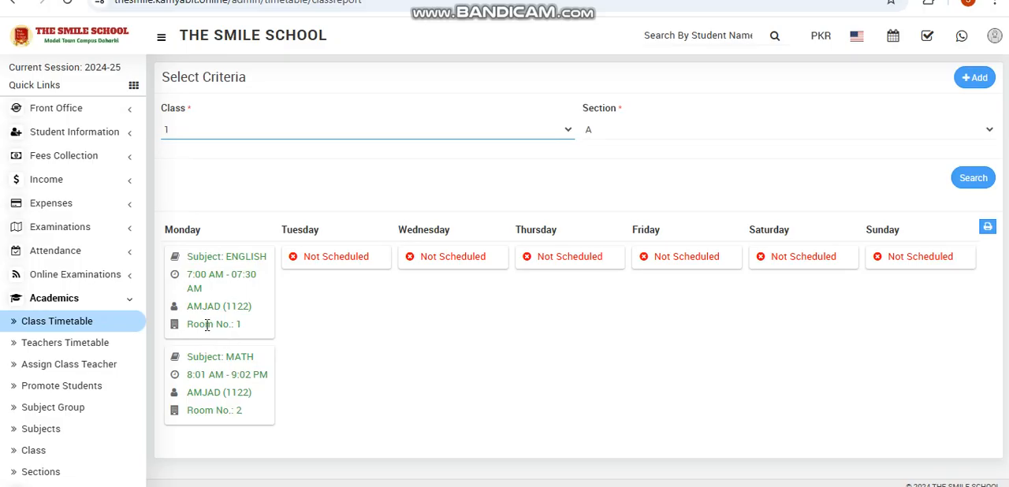
- Look up the weekly timetable of the teacher assigned to the Monday periods
click(68, 350)
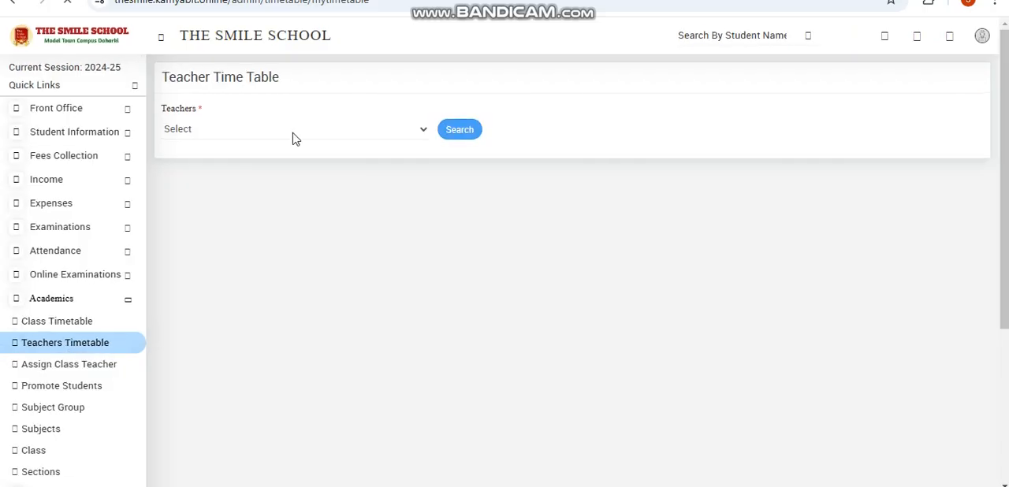
click(293, 133)
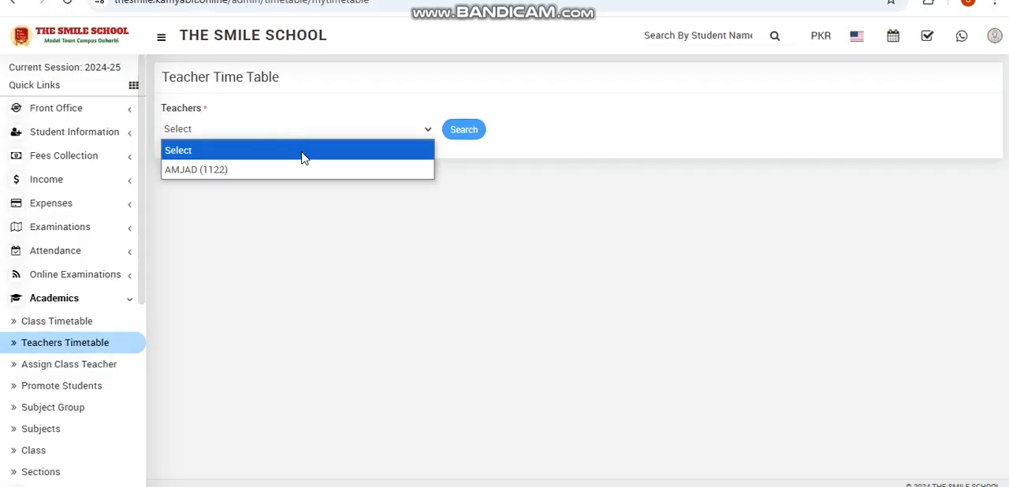
click(313, 166)
click(457, 132)
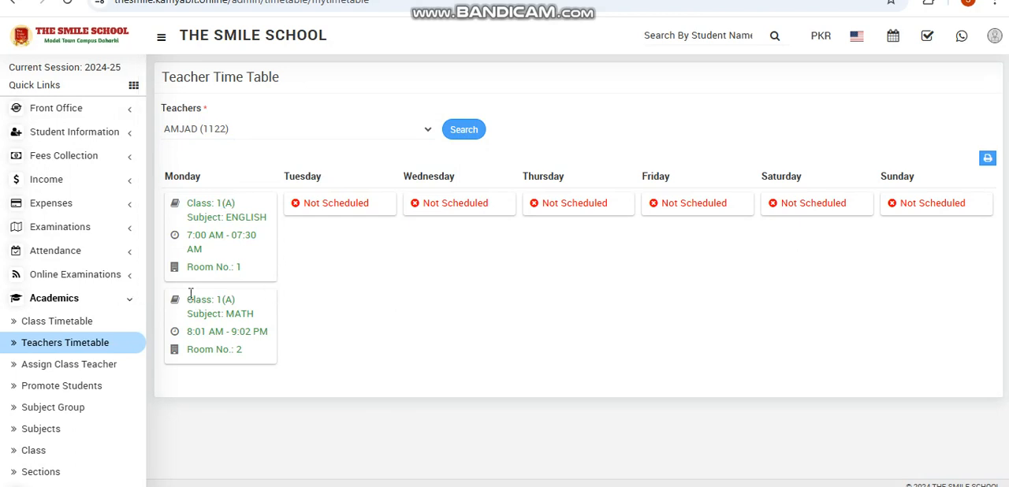
- Assign the available teacher as class teacher of Play Group, section A, and save the record
click(100, 371)
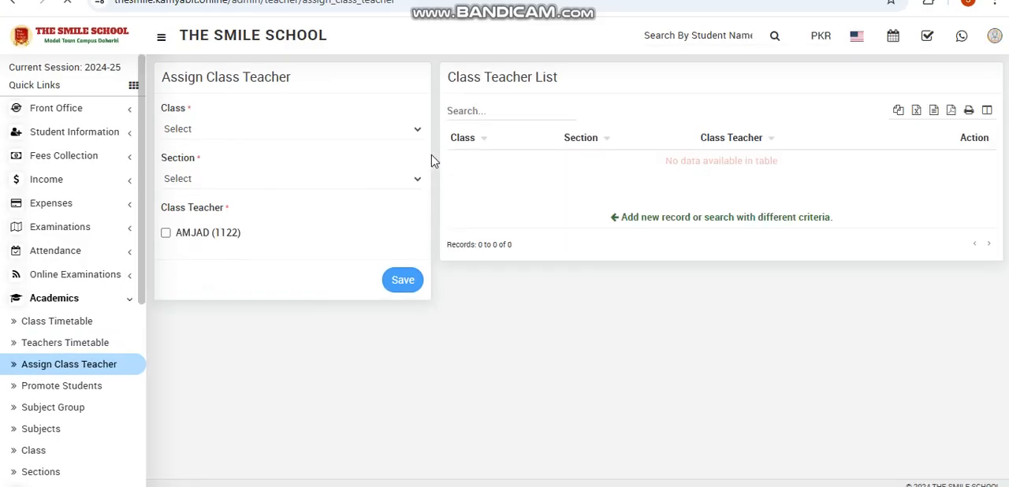
click(418, 131)
click(379, 172)
click(417, 179)
click(372, 214)
click(222, 234)
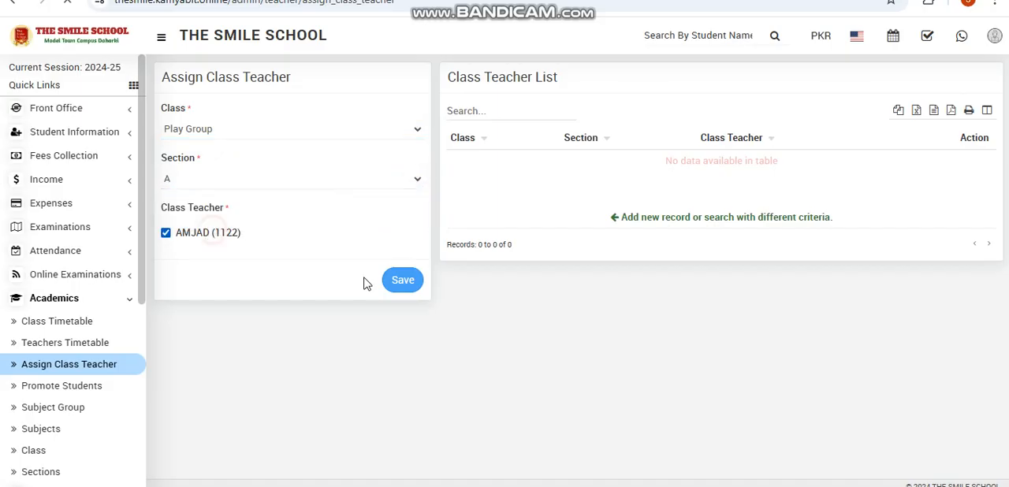
click(402, 281)
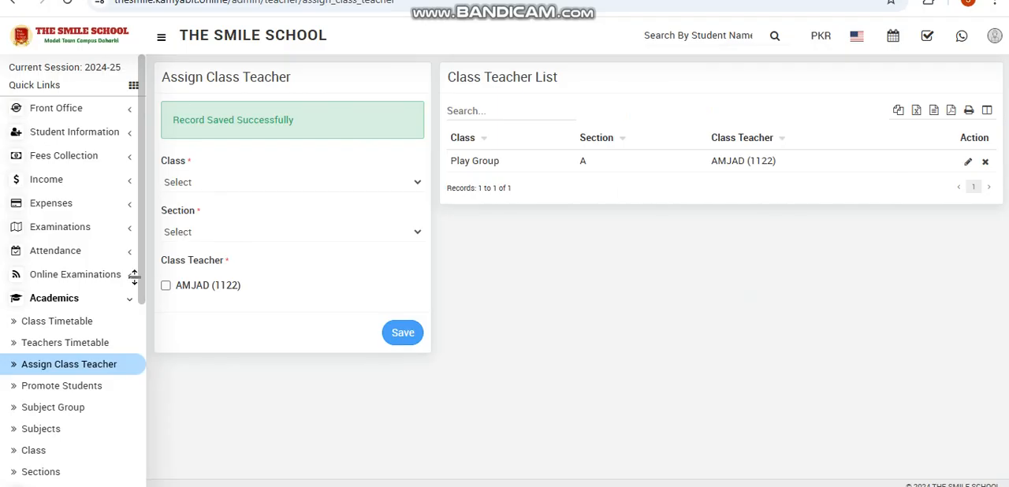
- Set the student promotion target to session 2020-21, class K.G, section A, and try to search for students
click(90, 398)
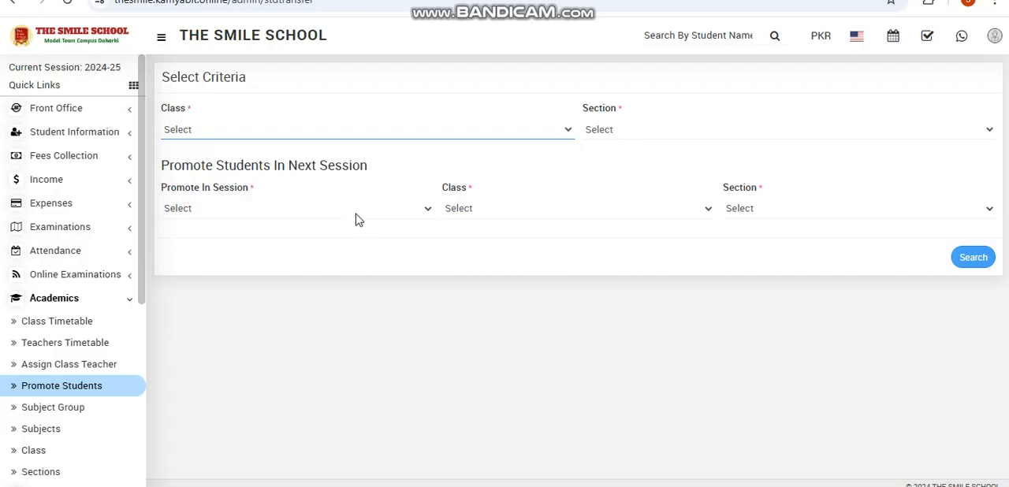
click(355, 213)
click(319, 335)
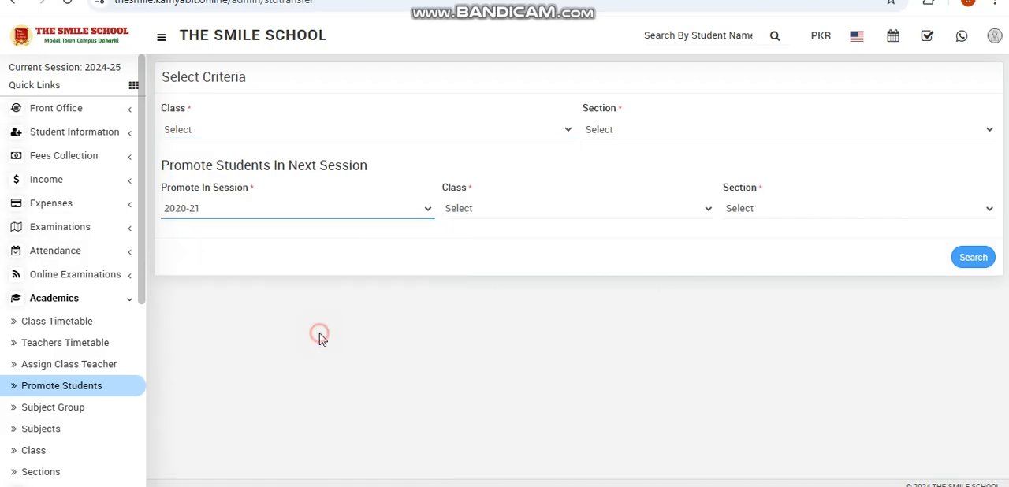
click(588, 215)
click(594, 297)
click(777, 213)
click(768, 251)
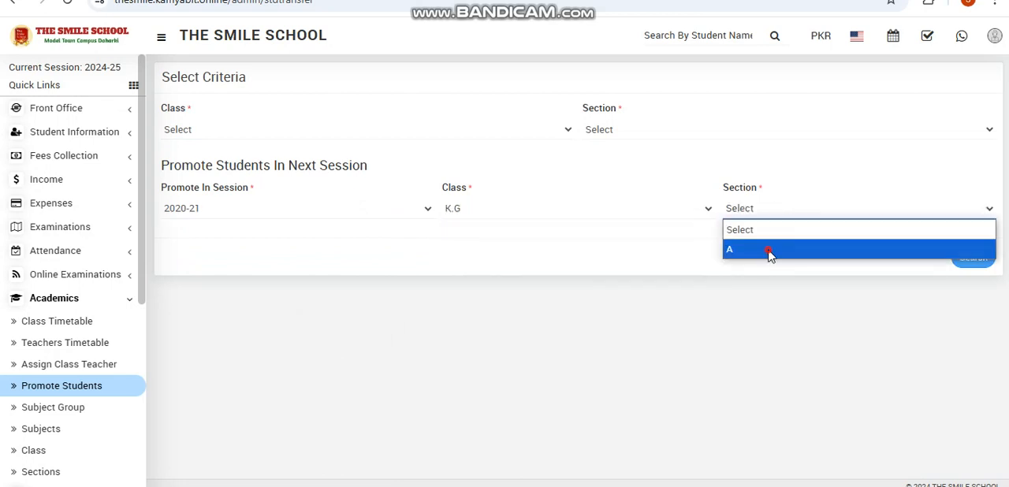
click(984, 264)
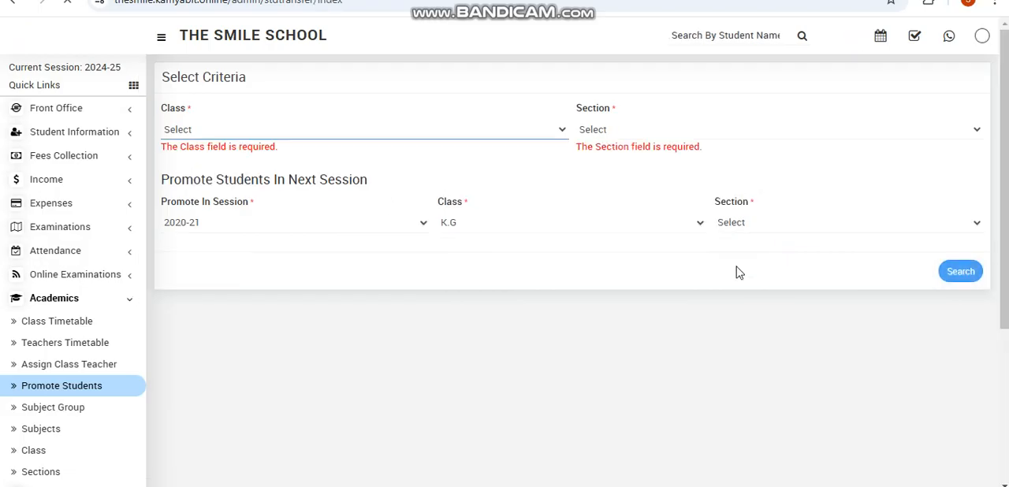
- List the students of Play Group, section A for promotion and select all of them
click(306, 134)
click(293, 166)
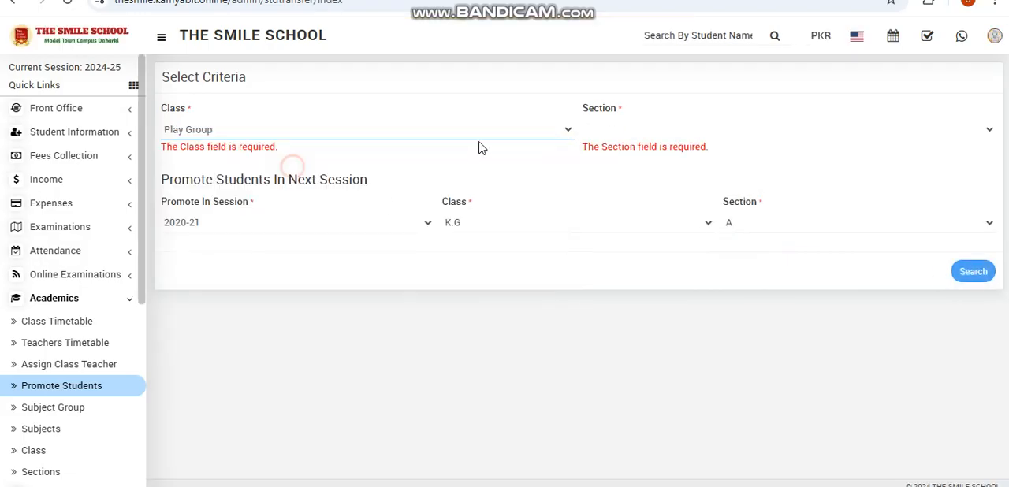
click(591, 132)
click(603, 169)
click(990, 283)
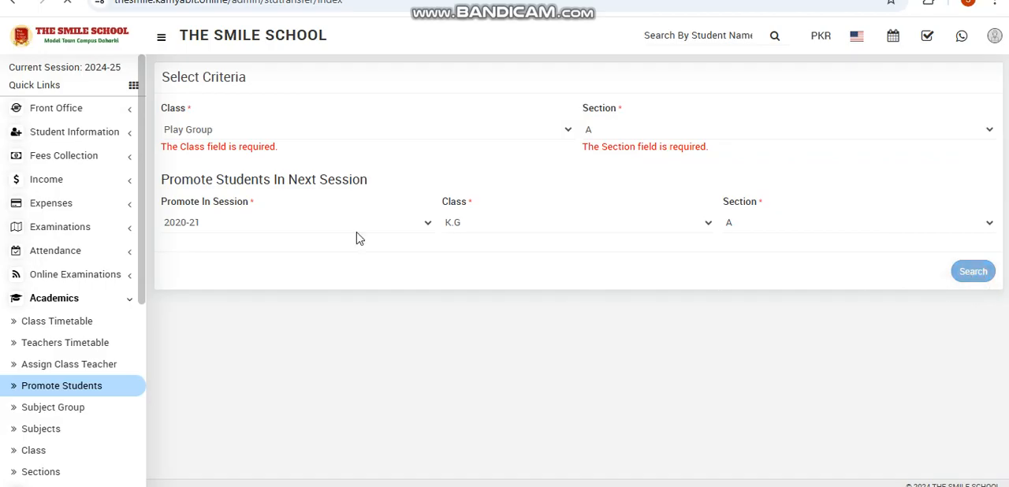
scroll(504, 352, down, 1)
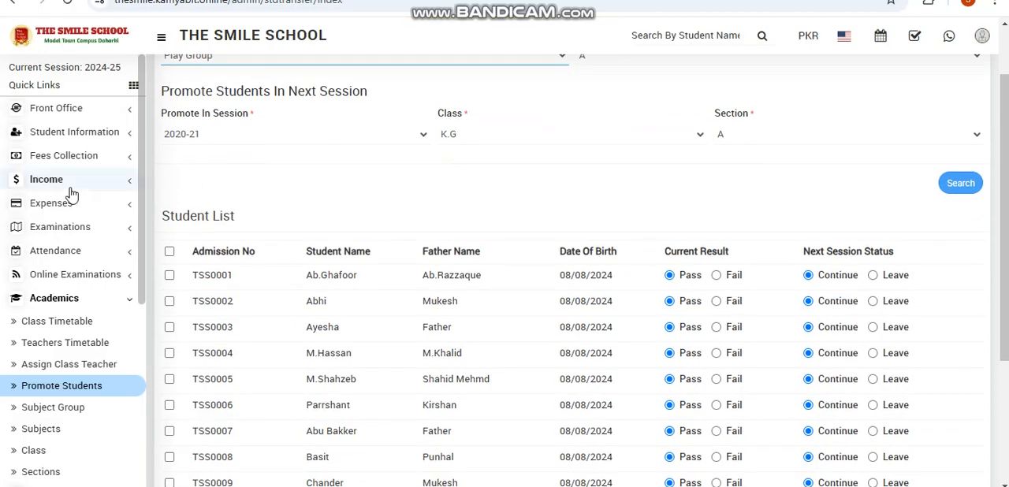
click(169, 251)
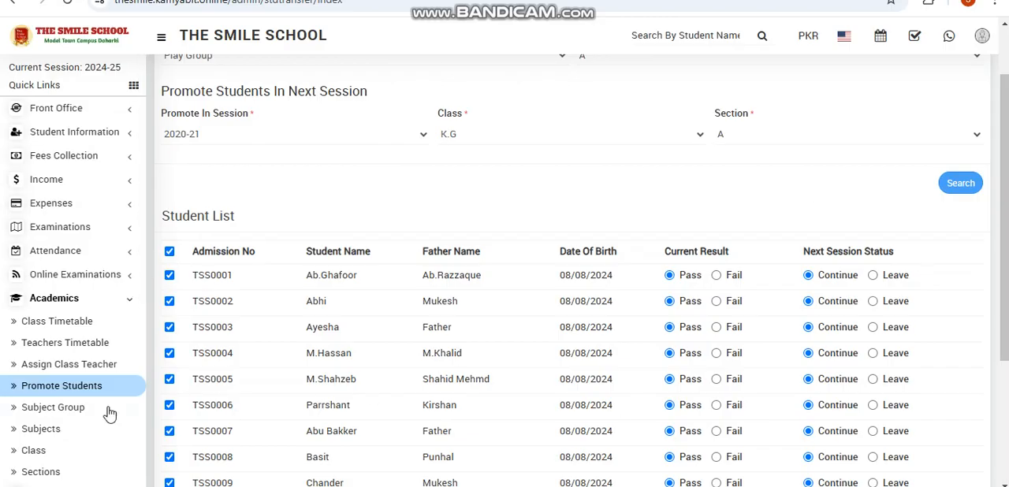
- Start a new subject group named SCIENCE for class 2, section A
scroll(38, 417, down, 1)
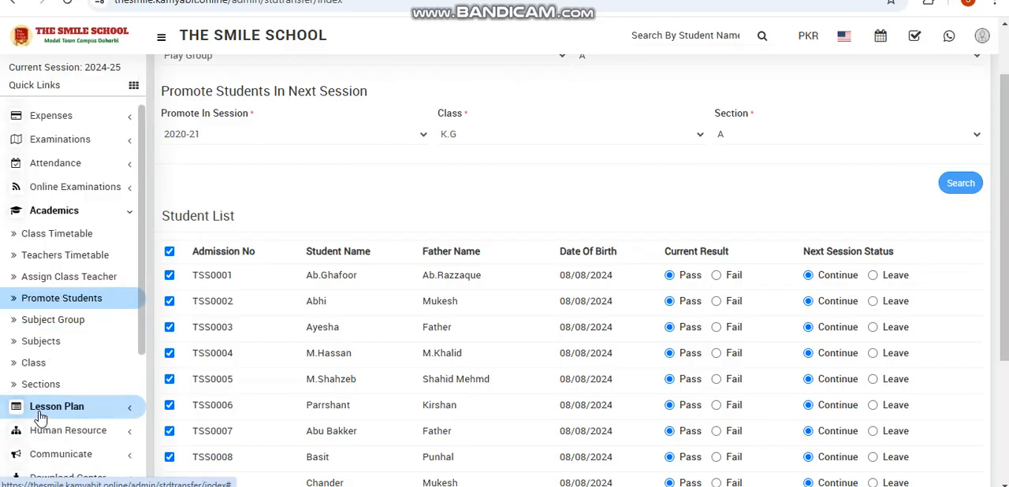
click(54, 323)
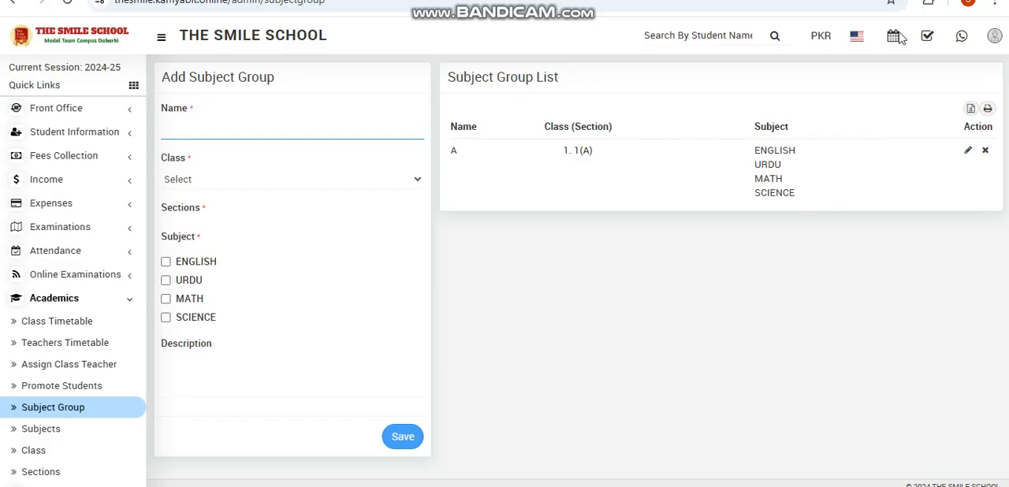
click(723, 75)
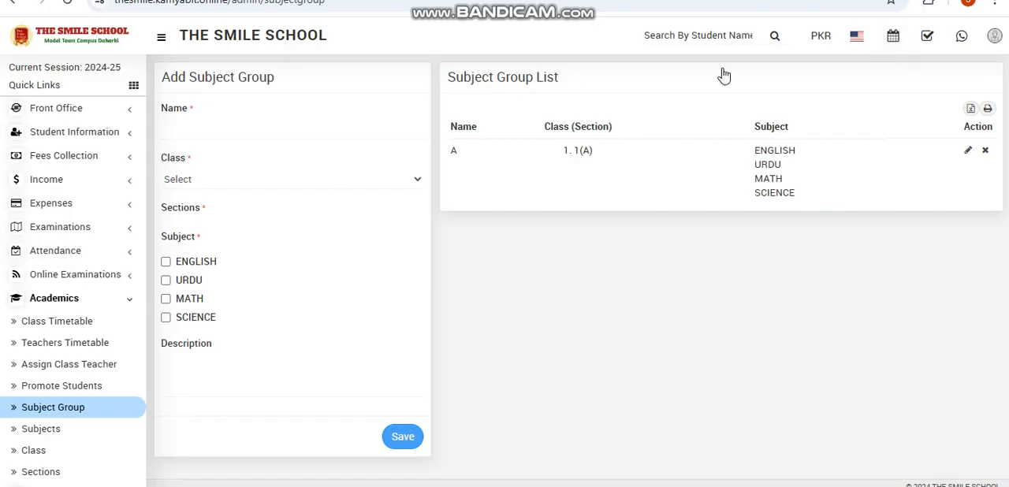
click(262, 130)
text(SCI)
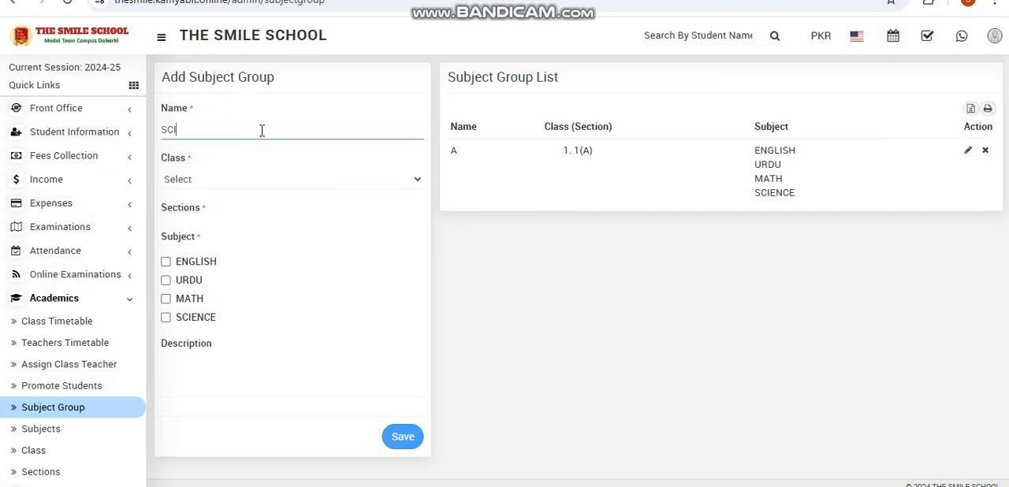
text(ENCE)
click(282, 183)
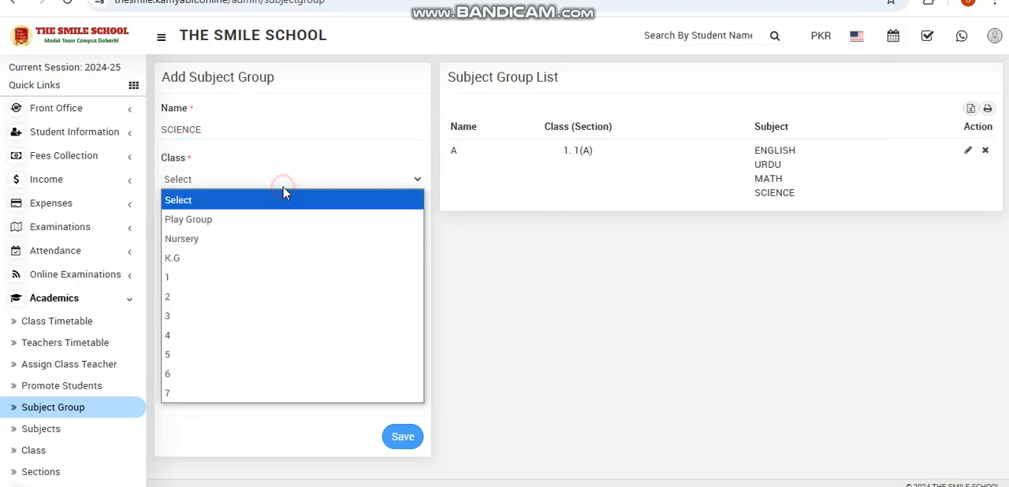
click(257, 294)
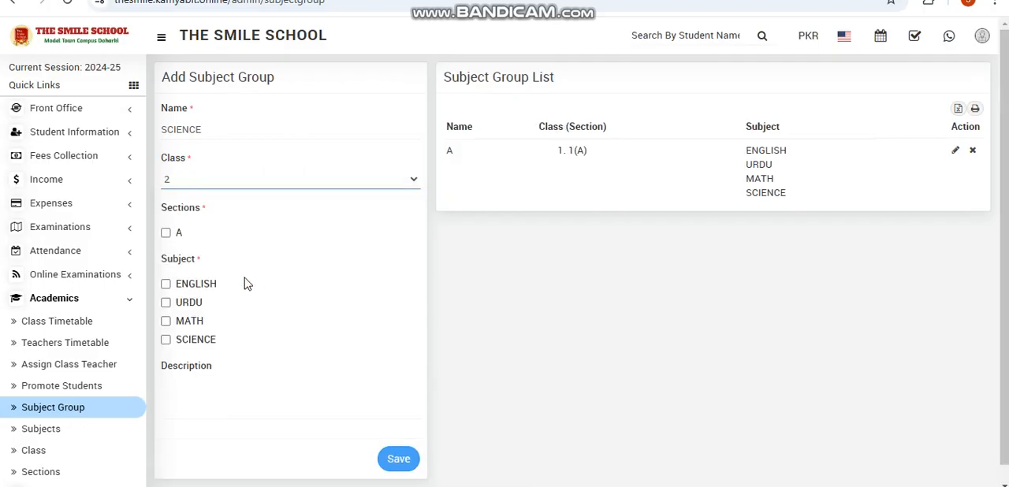
click(176, 233)
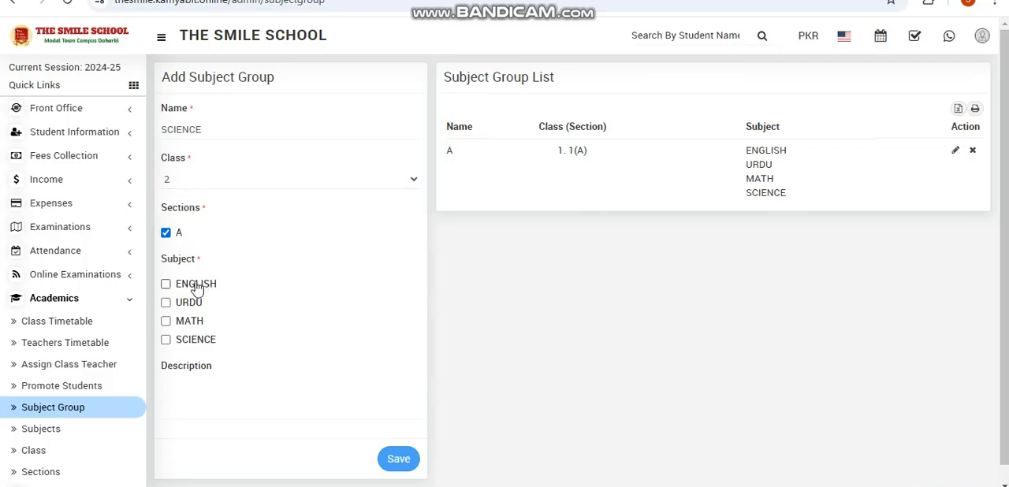
- Include the subjects SCIENCE, MATH and URDU in the new subject group
click(178, 341)
click(175, 324)
click(186, 308)
- Give the new subject group the description "Medical Group" and save it
click(207, 381)
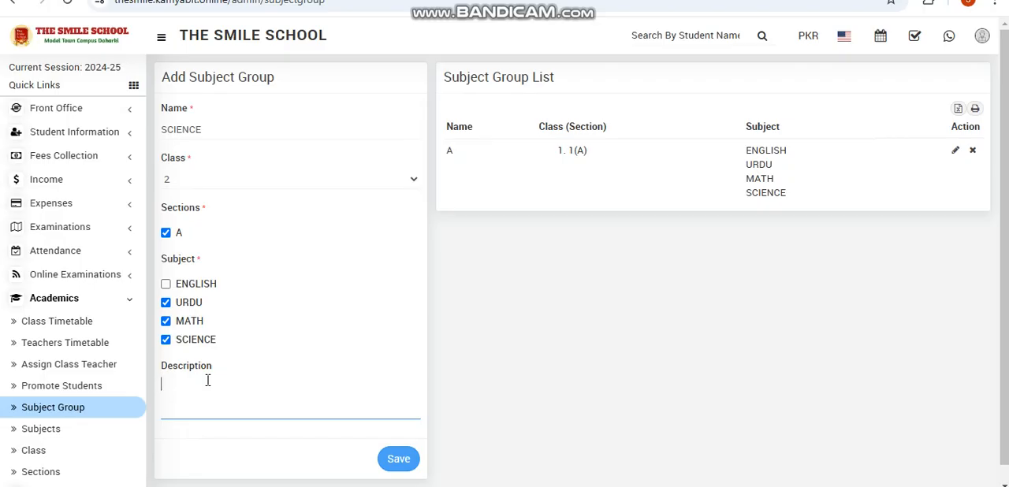
text(M)
text(edica)
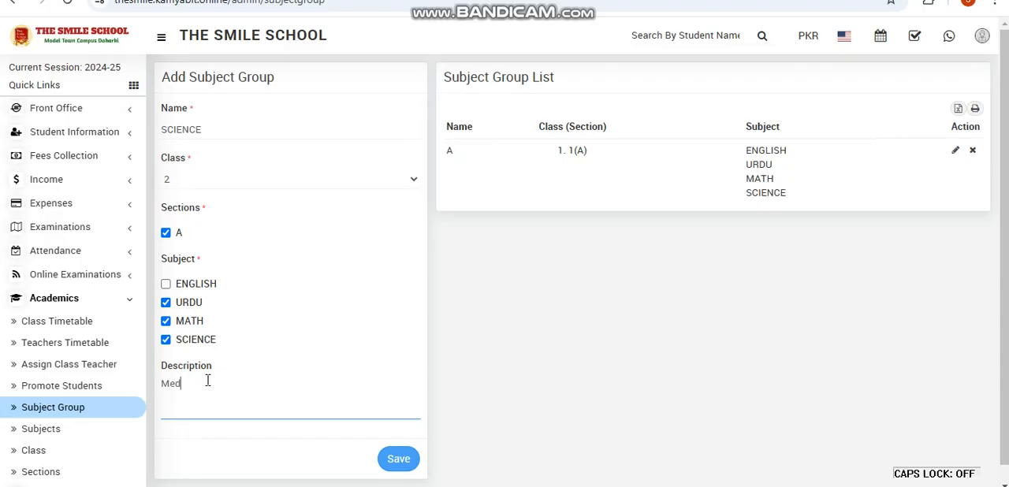
text(l)
key(Caps_Lock)
text(G)
key(Caps_Lock)
text(roup)
click(403, 458)
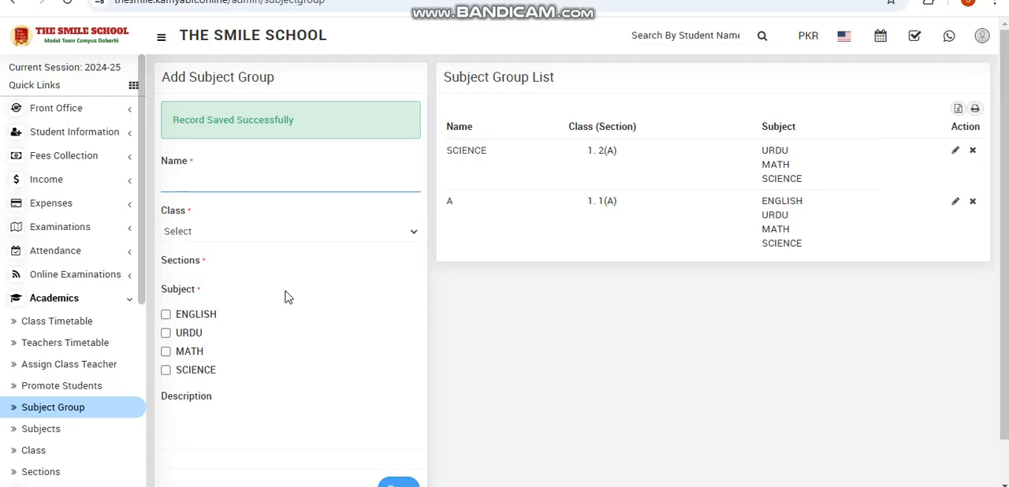
- Open the Subjects page to view the existing subjects
scroll(287, 297, down, 1)
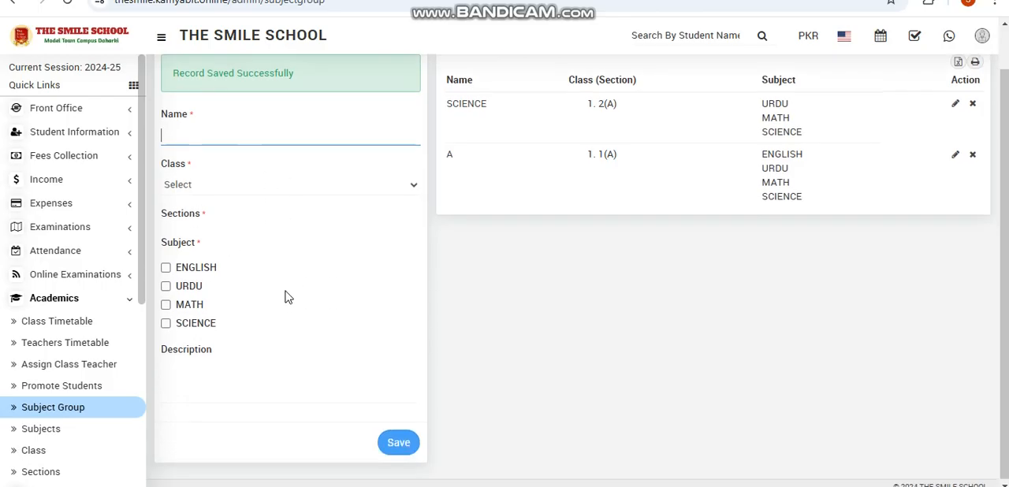
click(57, 428)
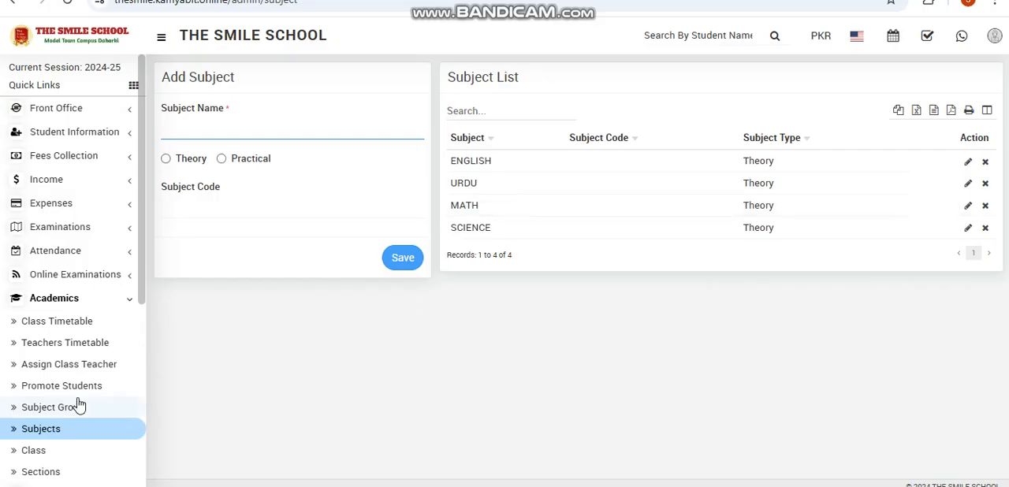
scroll(79, 406, down, 2)
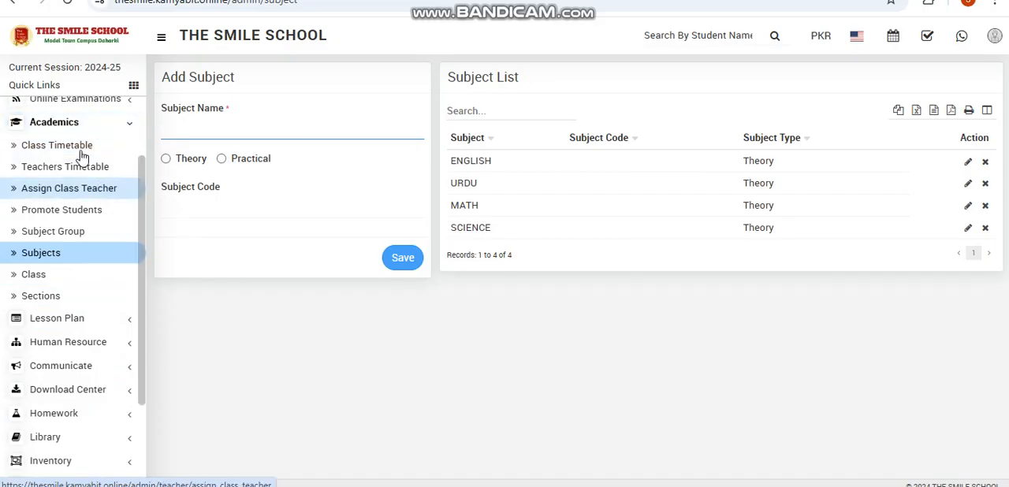
- Look up the class timetable for class 1, section A
click(47, 147)
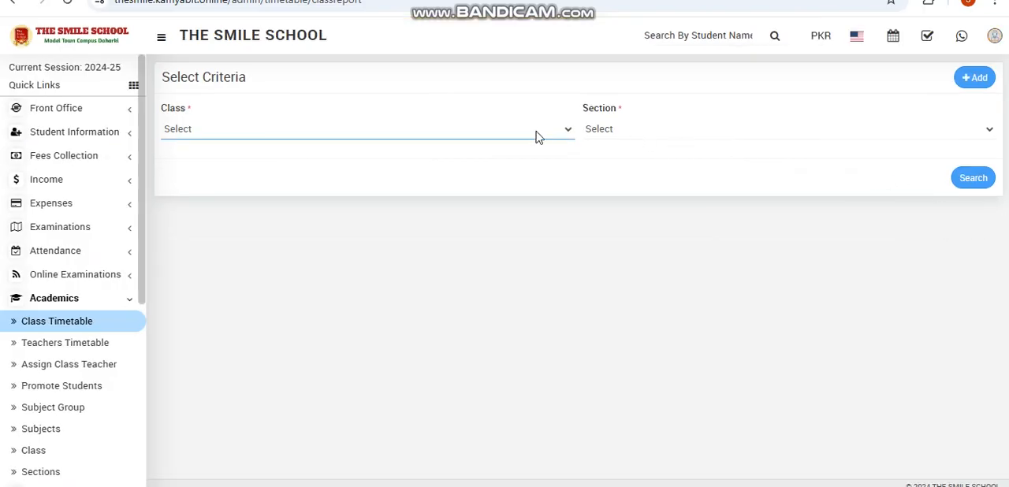
click(536, 131)
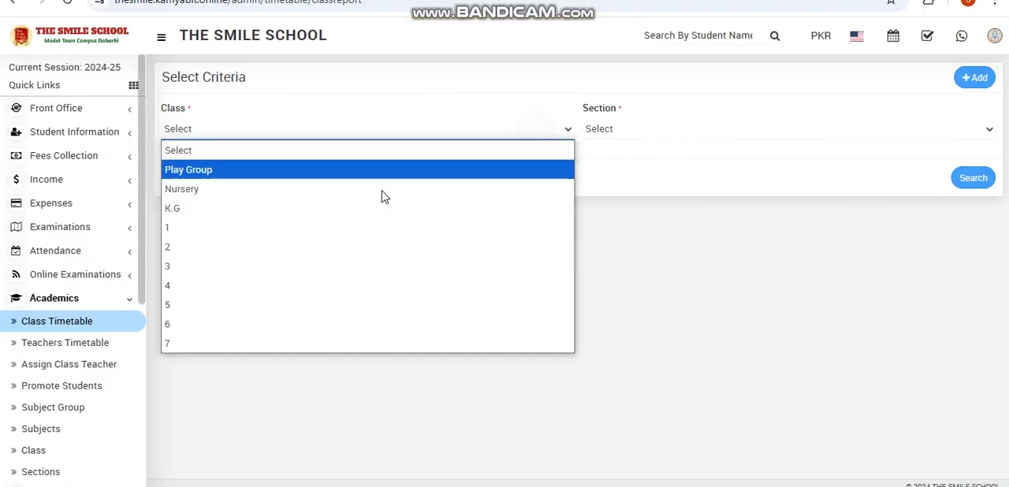
click(352, 244)
click(381, 129)
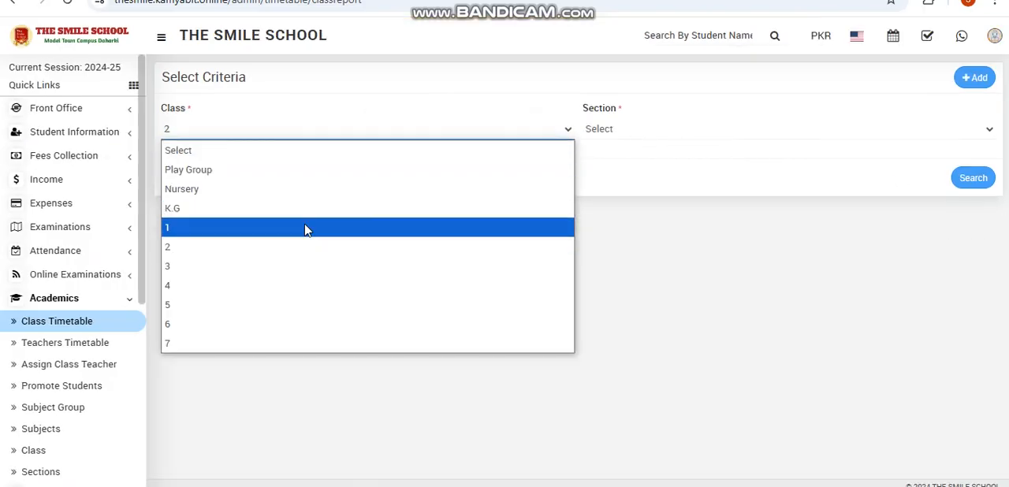
click(307, 227)
click(667, 130)
click(659, 166)
click(989, 177)
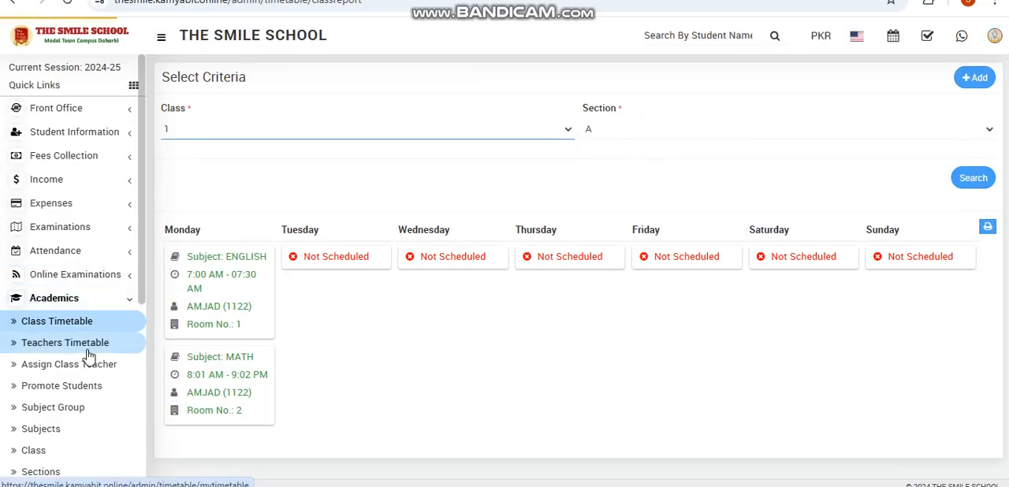
- Look up the weekly timetable of the first teacher offered in the Teachers Timetable
click(88, 352)
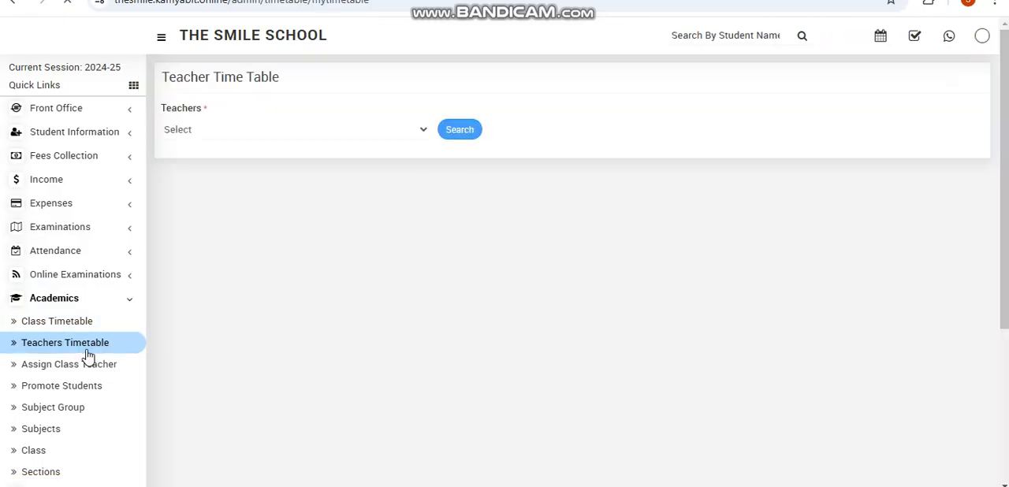
click(279, 128)
click(268, 168)
click(472, 131)
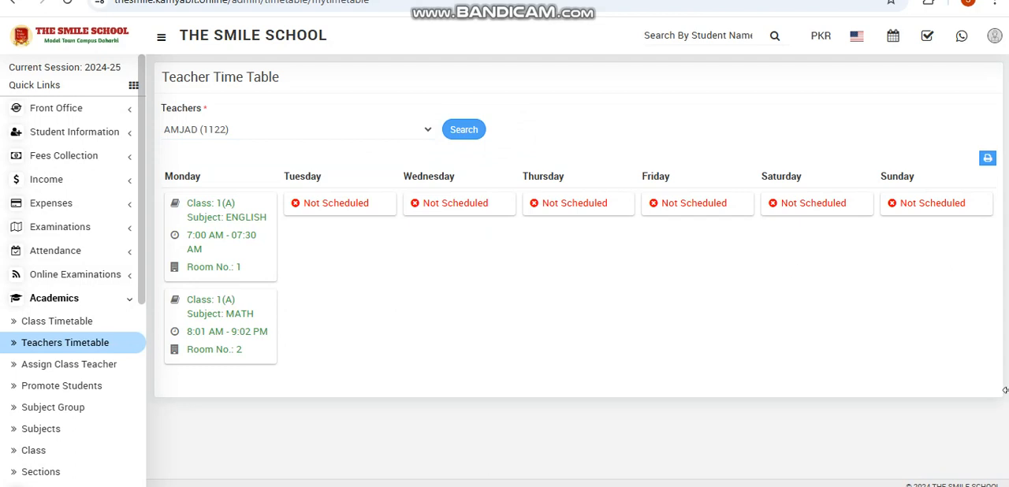